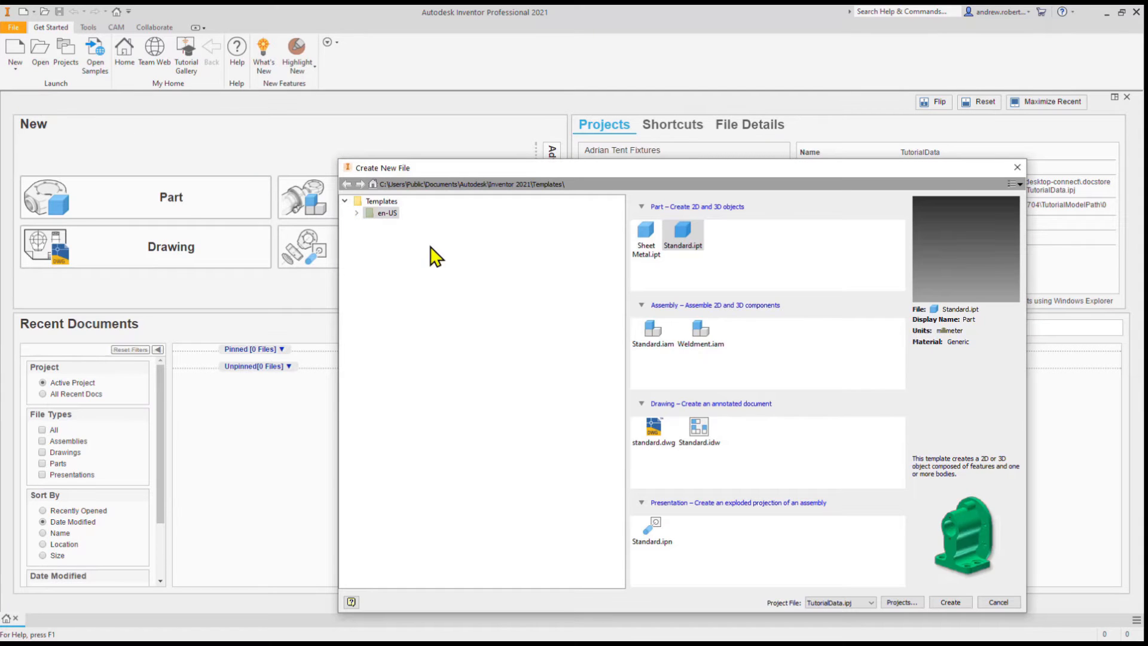
Create a new part from the Standard (mm).ipt template in the Metric template folder
{"action": "left_click_drag", "start_coordinate": [598, 171], "coordinate": [468, 77]}
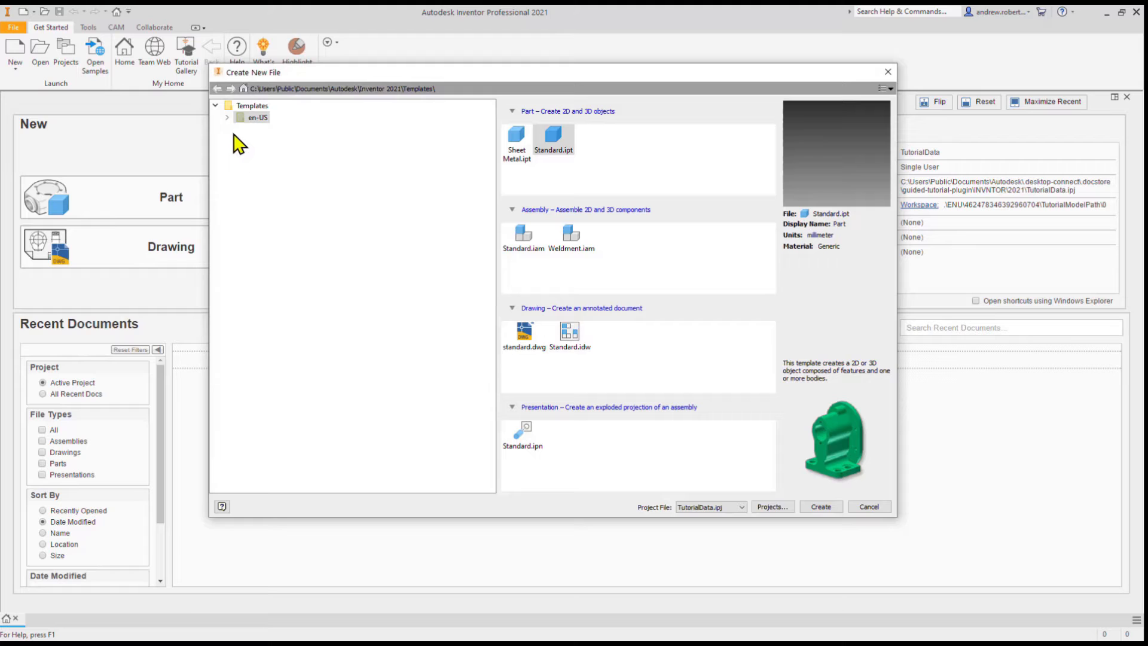
{"action": "left_click", "coordinate": [228, 118]}
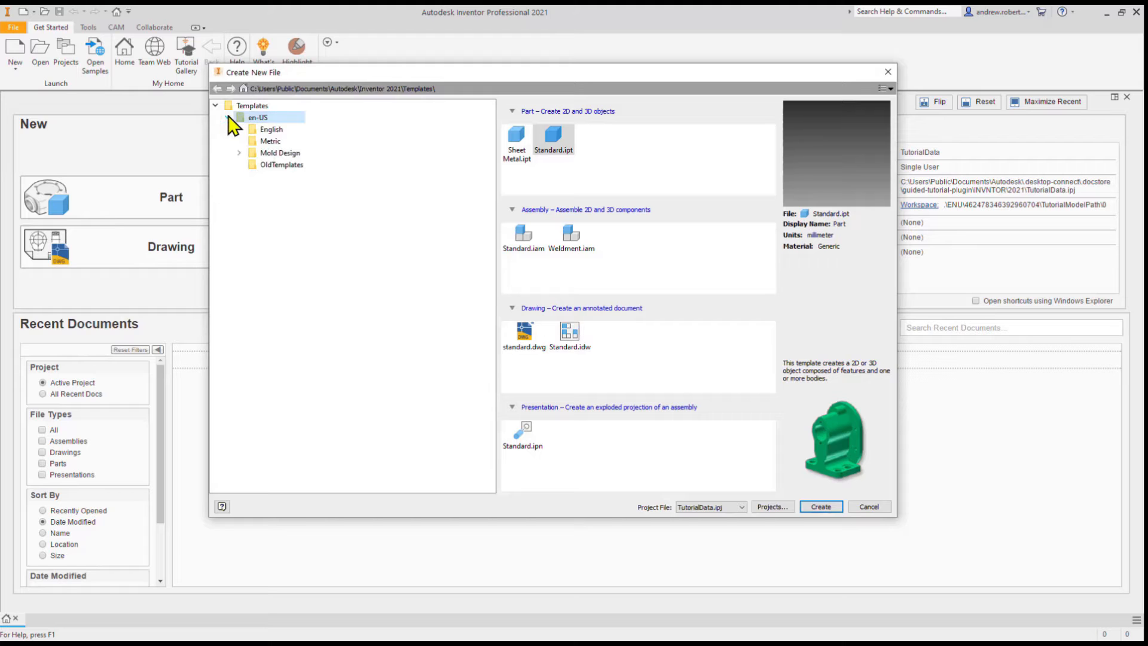
{"action": "left_click", "coordinate": [276, 145]}
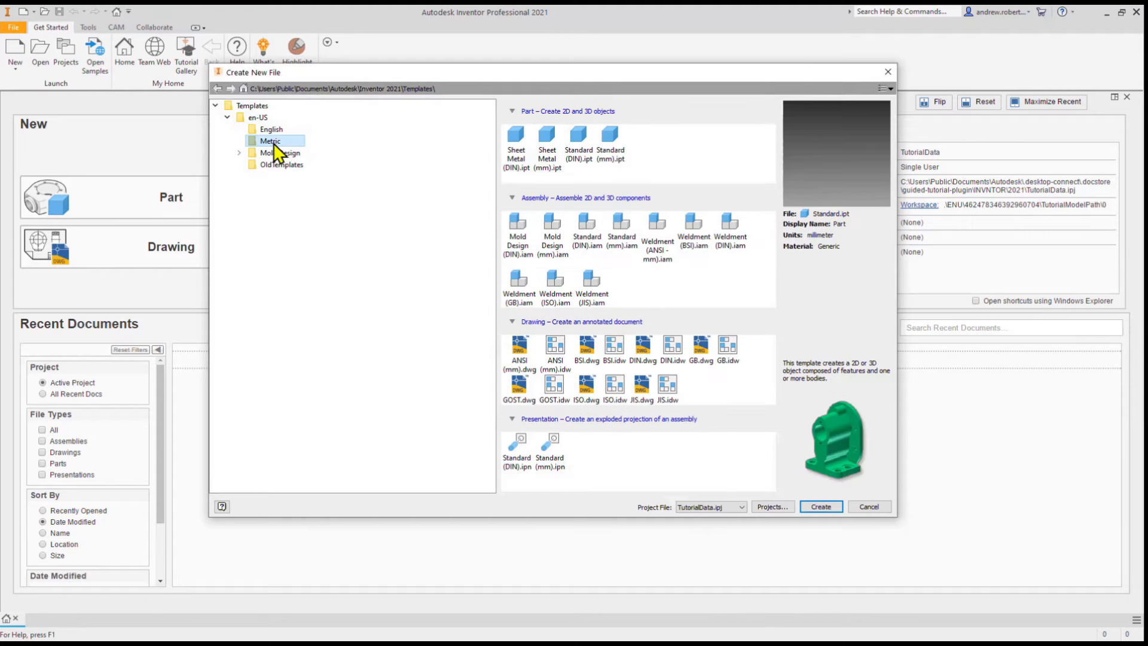
{"action": "left_click", "coordinate": [616, 152]}
{"action": "double_click", "coordinate": [617, 152]}
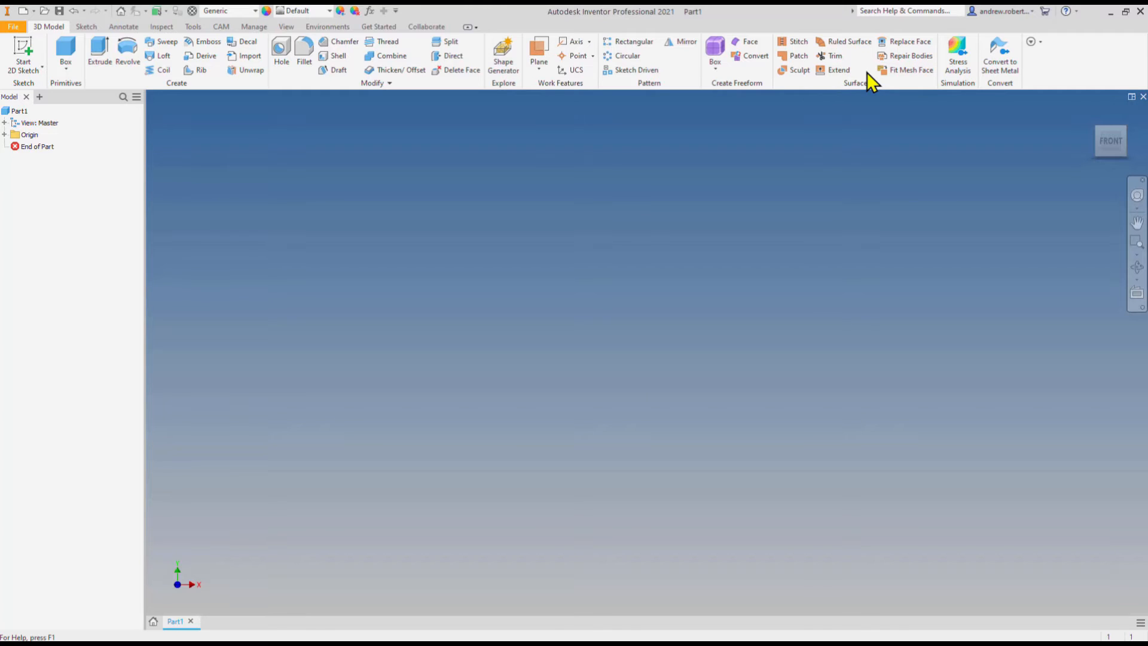
{"action": "left_click", "coordinate": [86, 26]}
{"action": "left_click", "coordinate": [131, 26]}
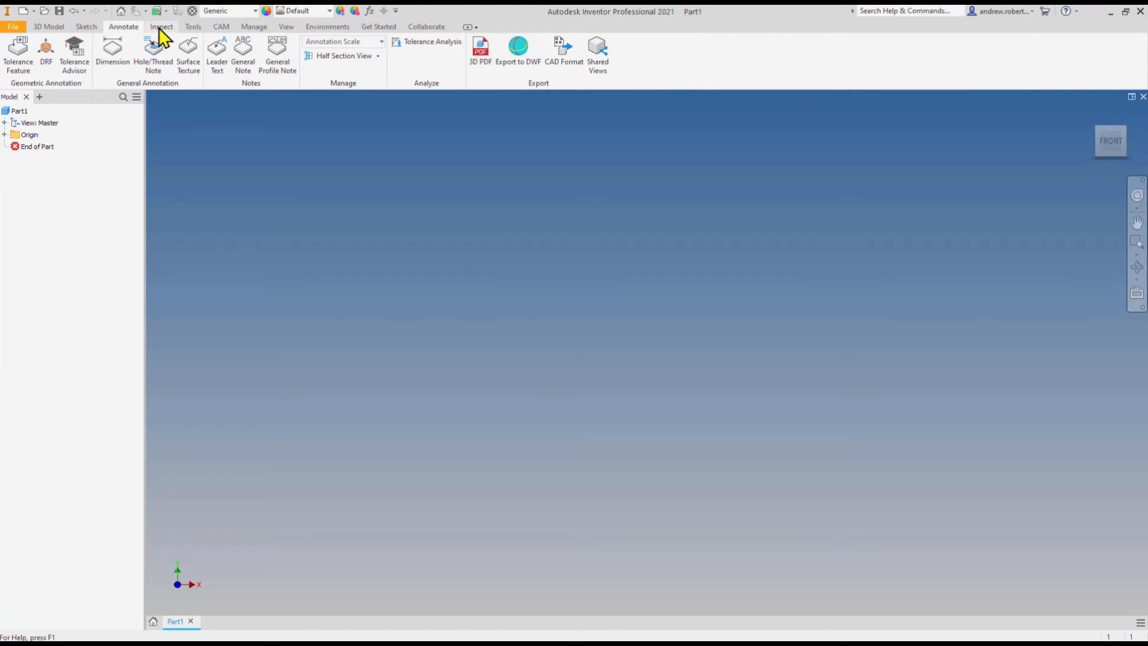
{"action": "left_click", "coordinate": [160, 27]}
{"action": "left_click", "coordinate": [194, 28]}
{"action": "left_click", "coordinate": [224, 28]}
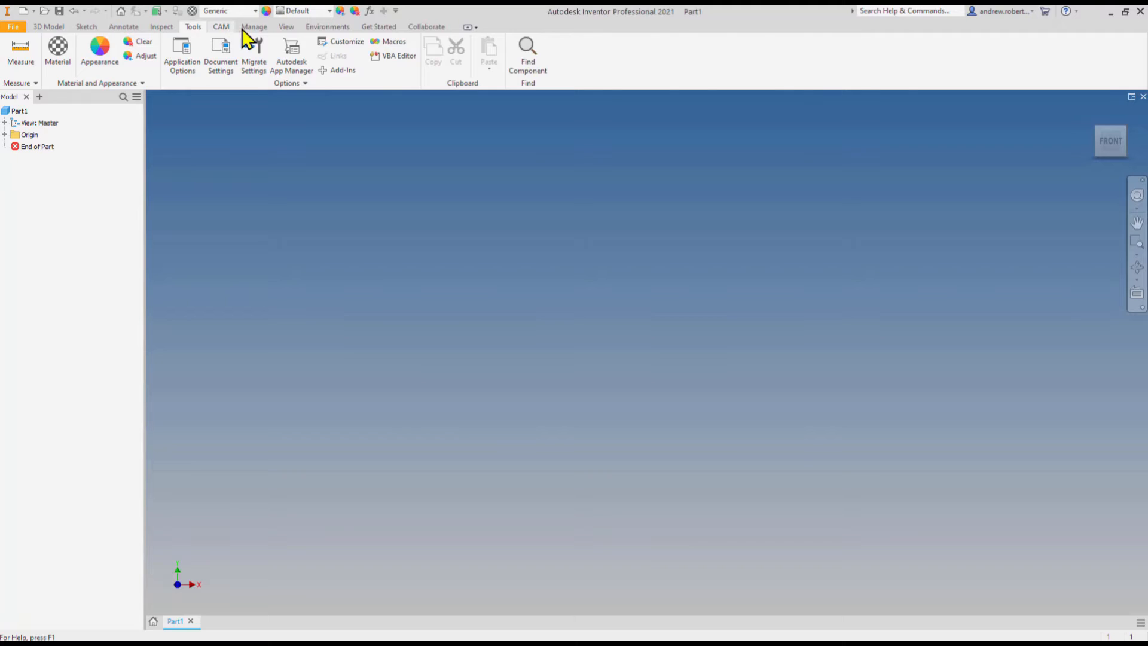
{"action": "left_click", "coordinate": [257, 28]}
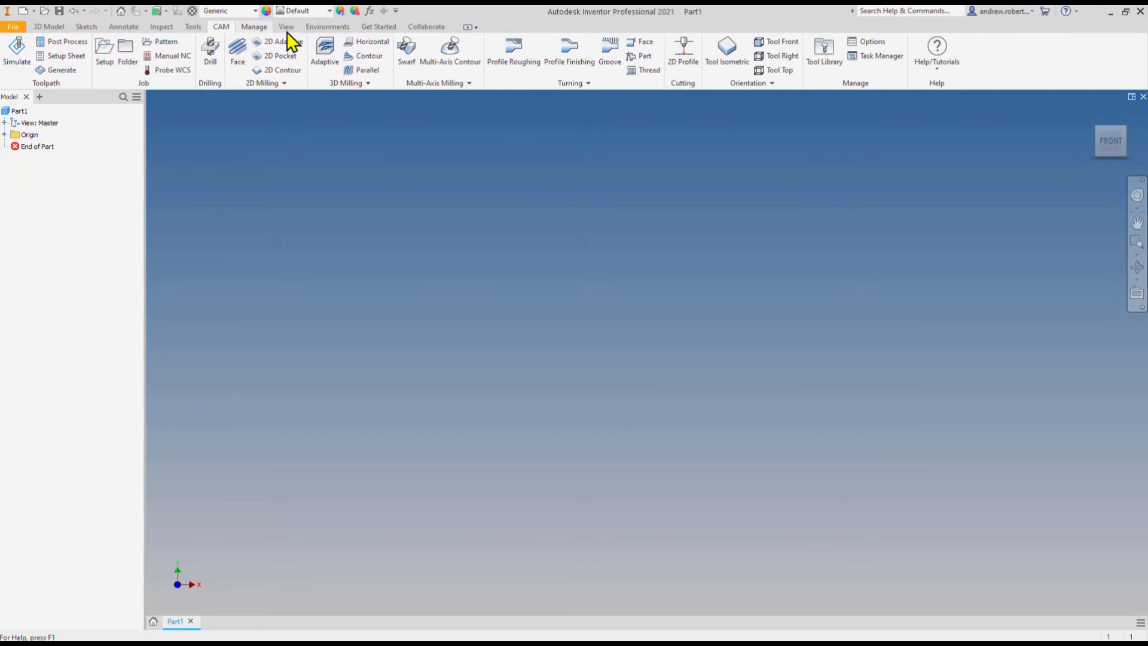
{"action": "left_click", "coordinate": [287, 27]}
{"action": "left_click", "coordinate": [330, 30]}
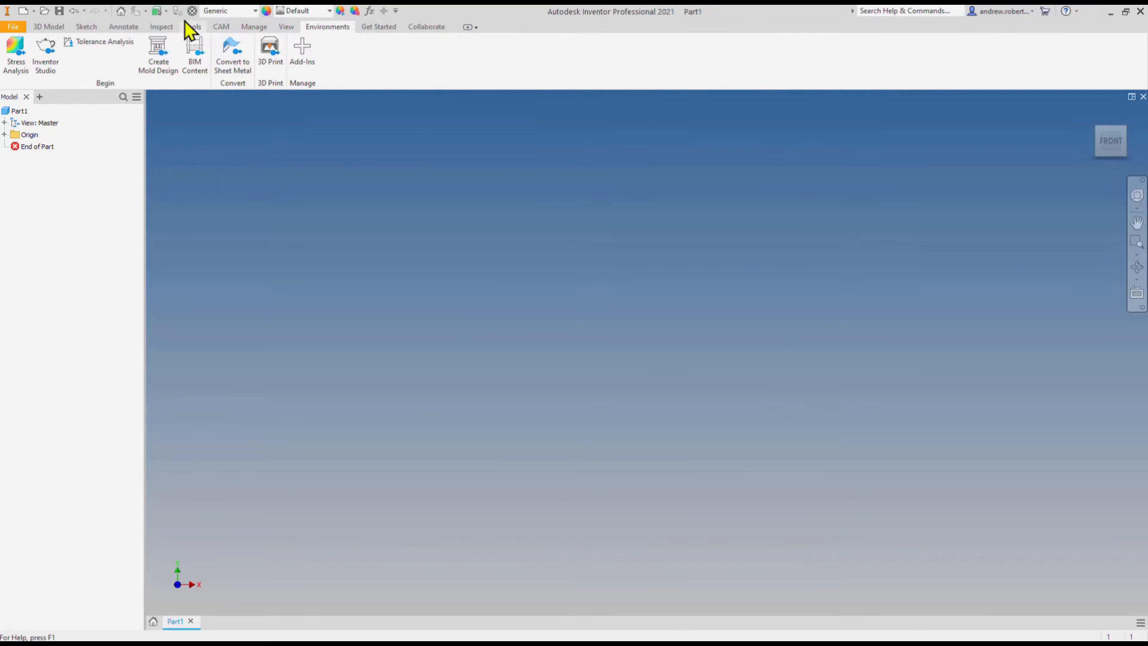
{"action": "left_click", "coordinate": [48, 27]}
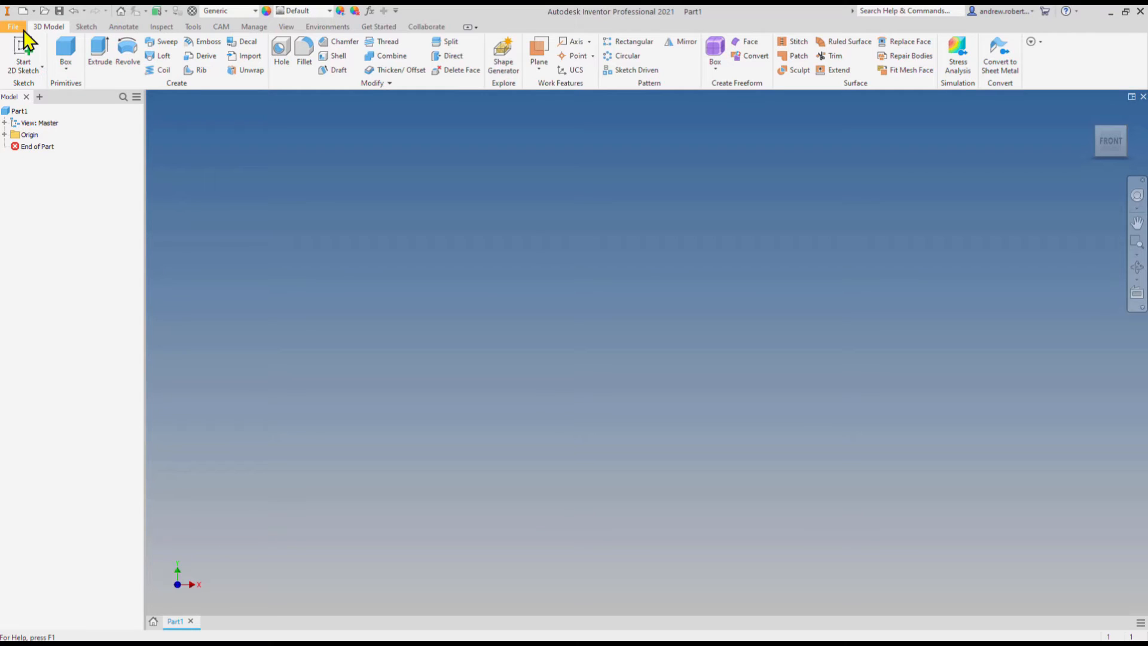
Start a new 2D sketch on the front XY origin plane
{"action": "left_click", "coordinate": [20, 71]}
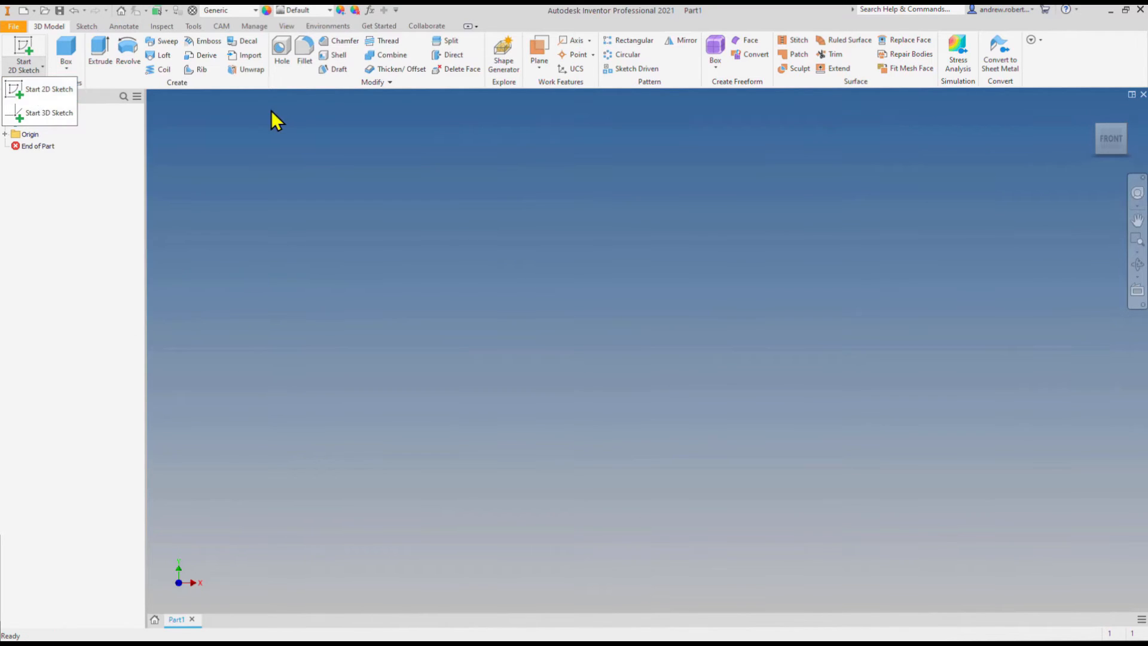
{"action": "left_click", "coordinate": [40, 89]}
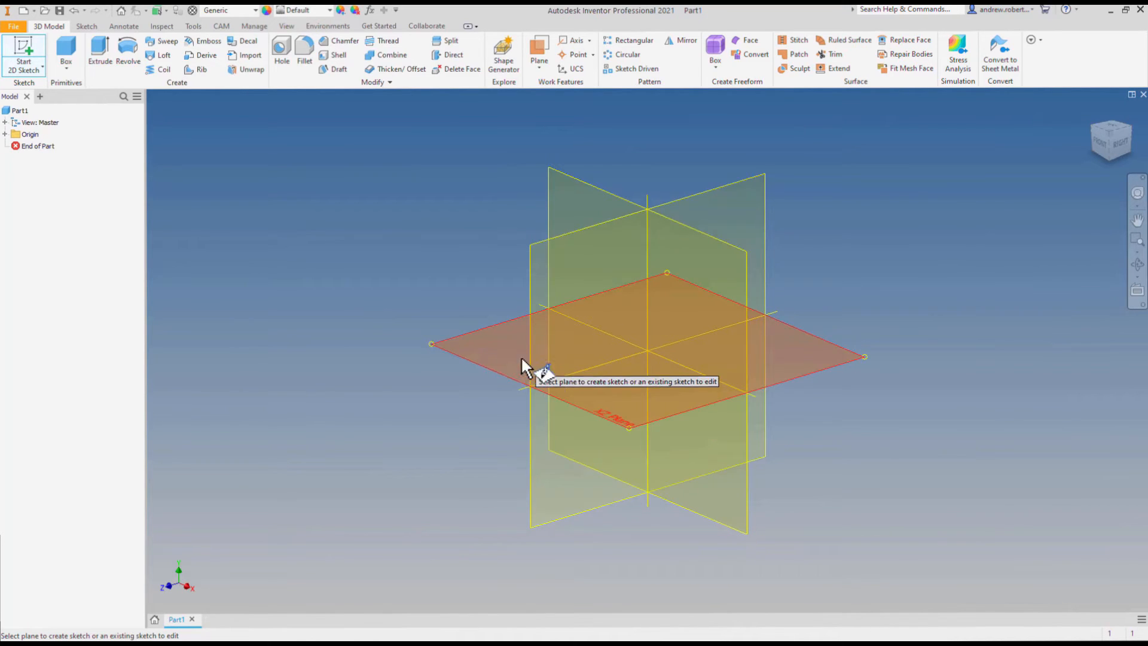
{"action": "left_click", "coordinate": [581, 196]}
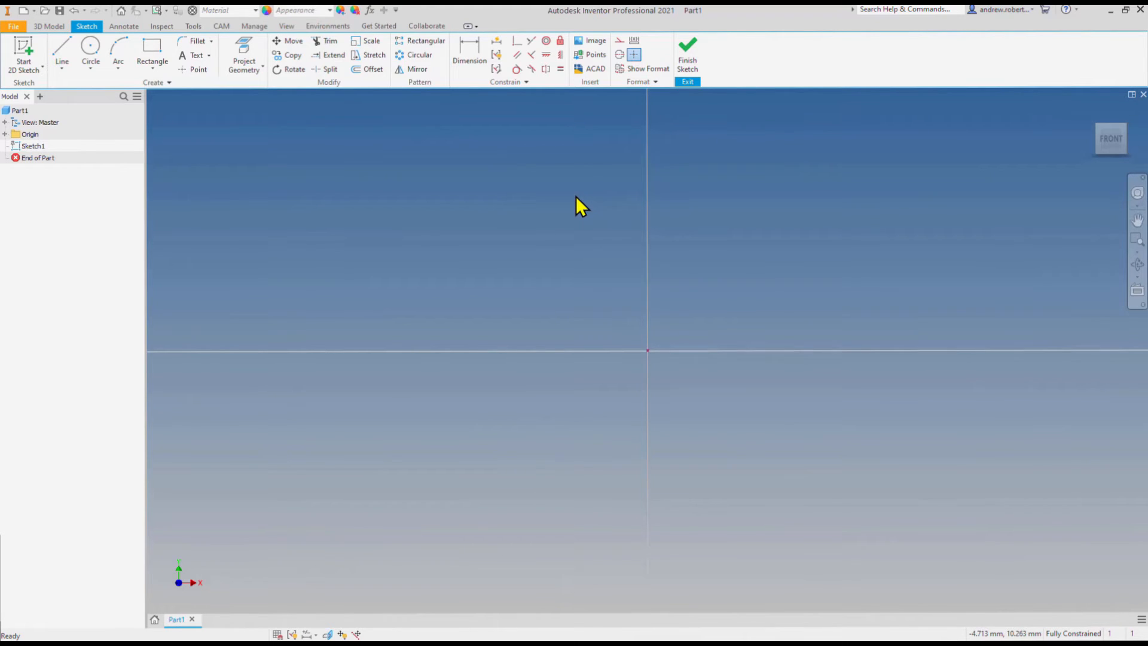
Sketch a horizontal line above the origin, starting to the left of the vertical axis and ending to its right
{"action": "left_click", "coordinate": [64, 58]}
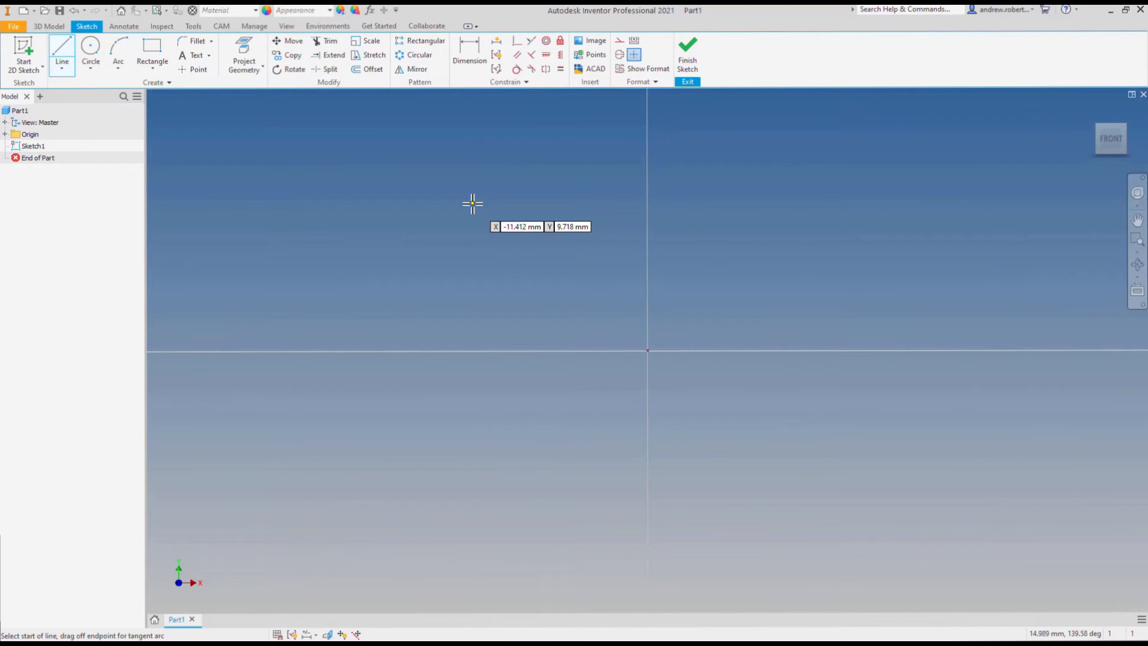
{"action": "key", "text": "Escape"}
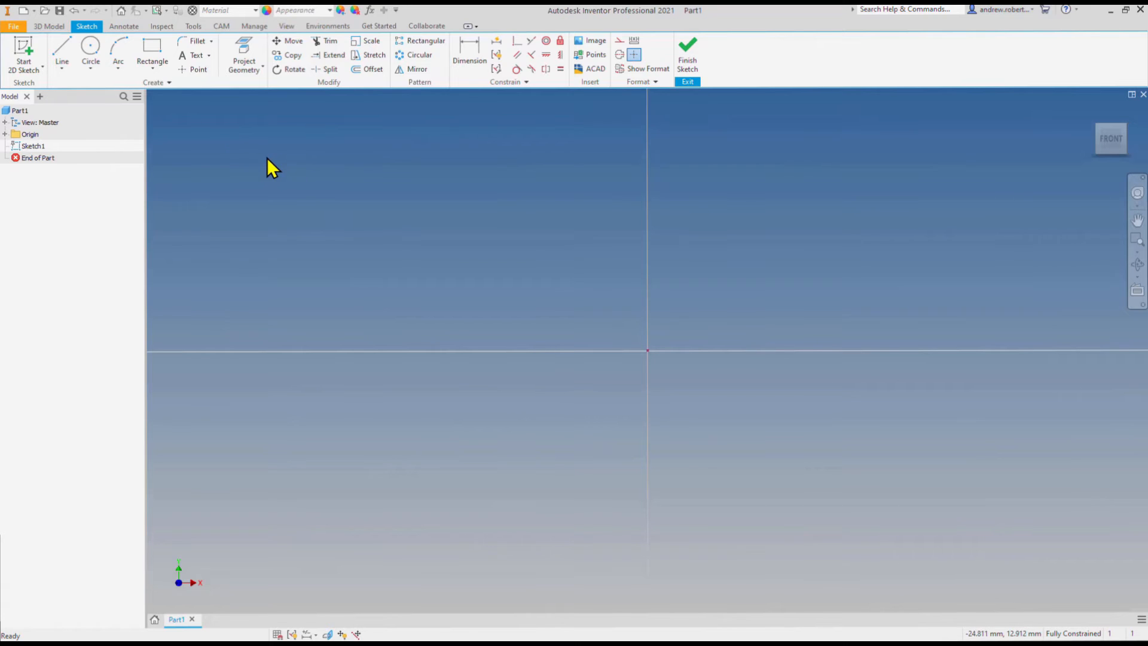
{"action": "left_click", "coordinate": [60, 46]}
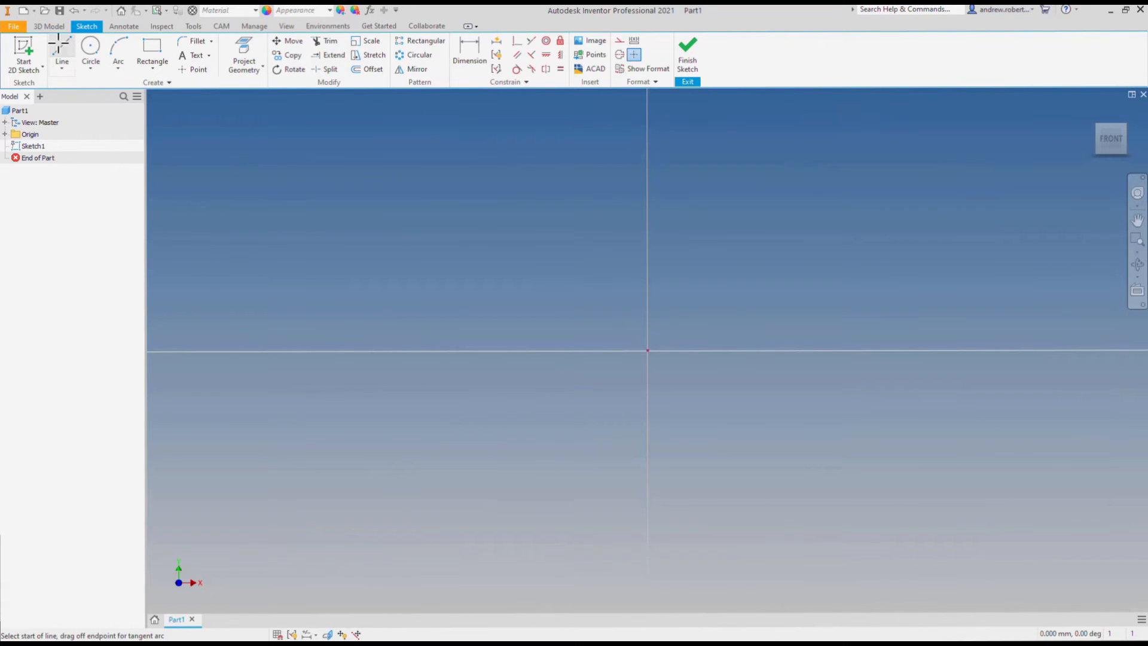
{"action": "left_click", "coordinate": [504, 216]}
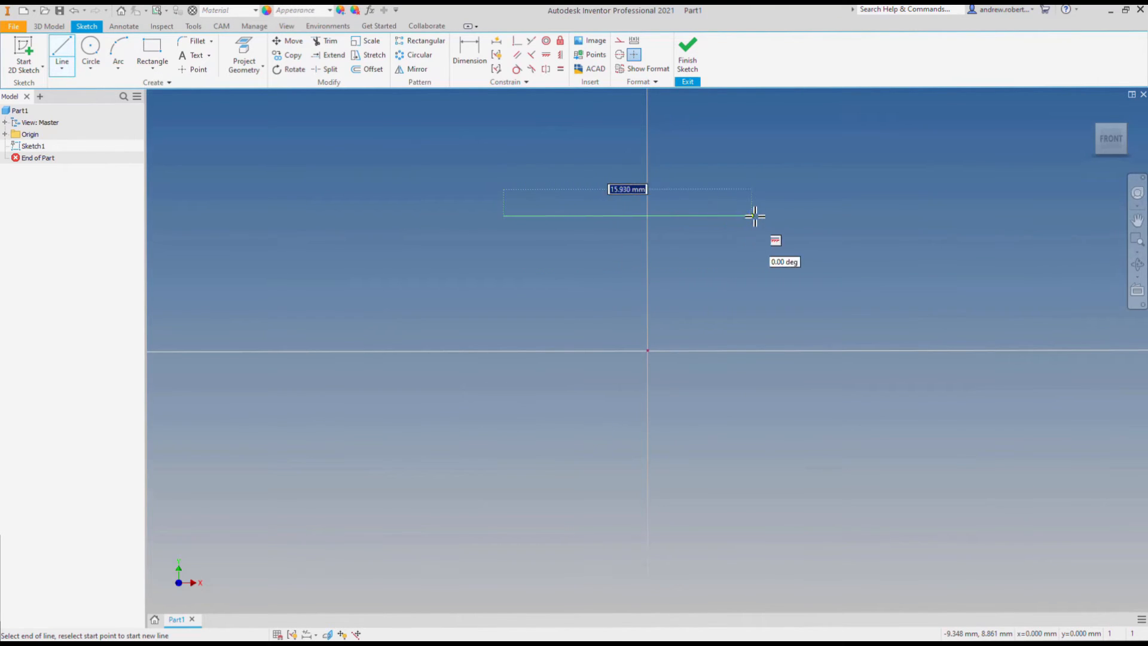
{"action": "left_click", "coordinate": [803, 216]}
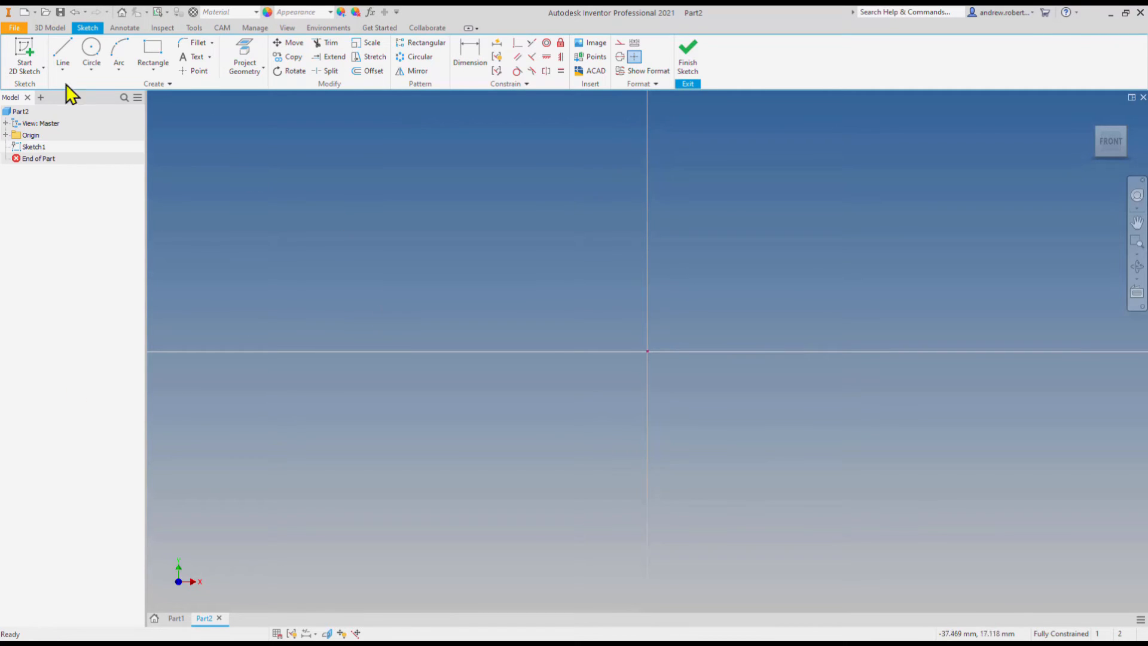
Sketch a closed triangle of three connected lines above the origin, with a vertical right side, and delete the whole triangle
{"action": "left_click", "coordinate": [63, 51]}
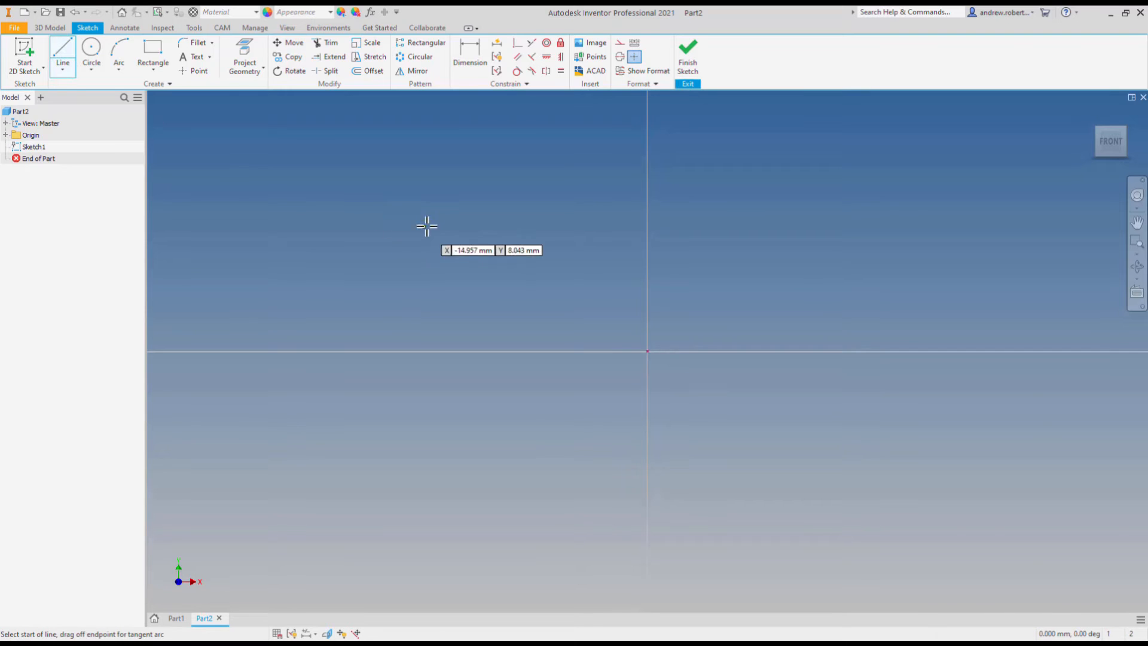
{"action": "left_click", "coordinate": [476, 235]}
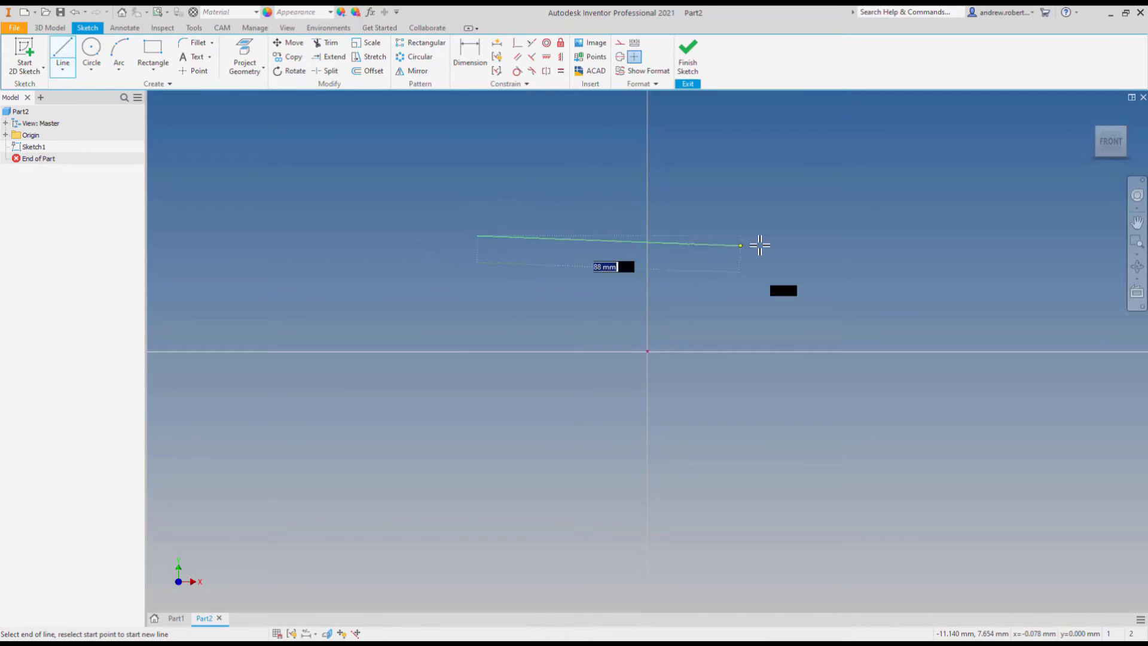
{"action": "left_click", "coordinate": [819, 151]}
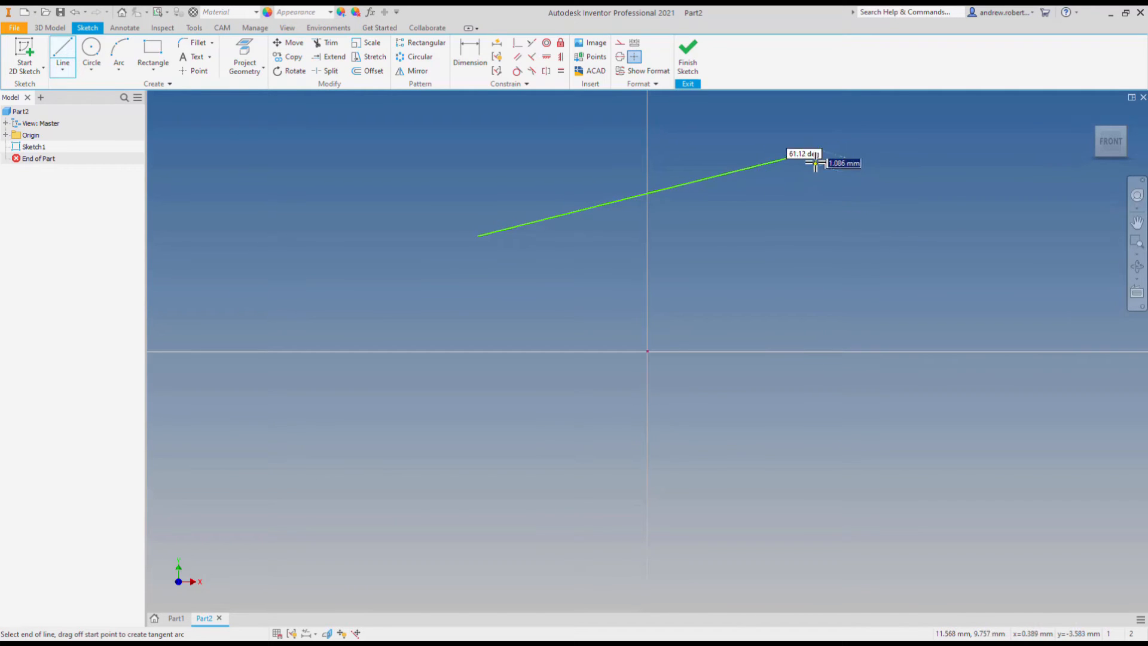
{"action": "left_click", "coordinate": [819, 216]}
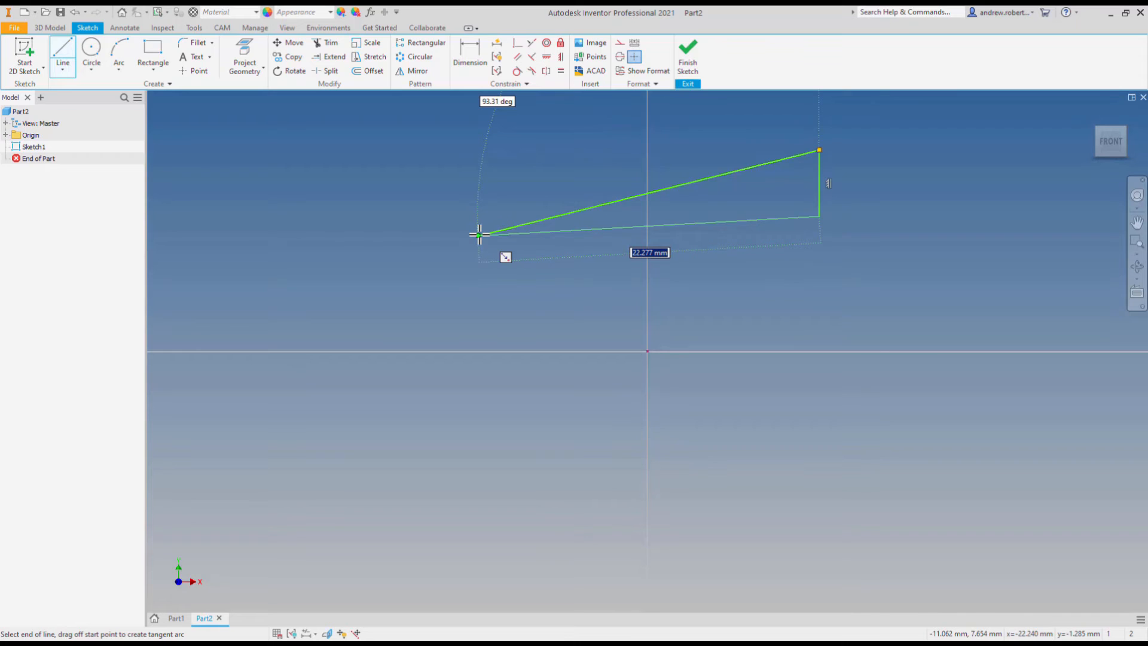
{"action": "left_click", "coordinate": [479, 234]}
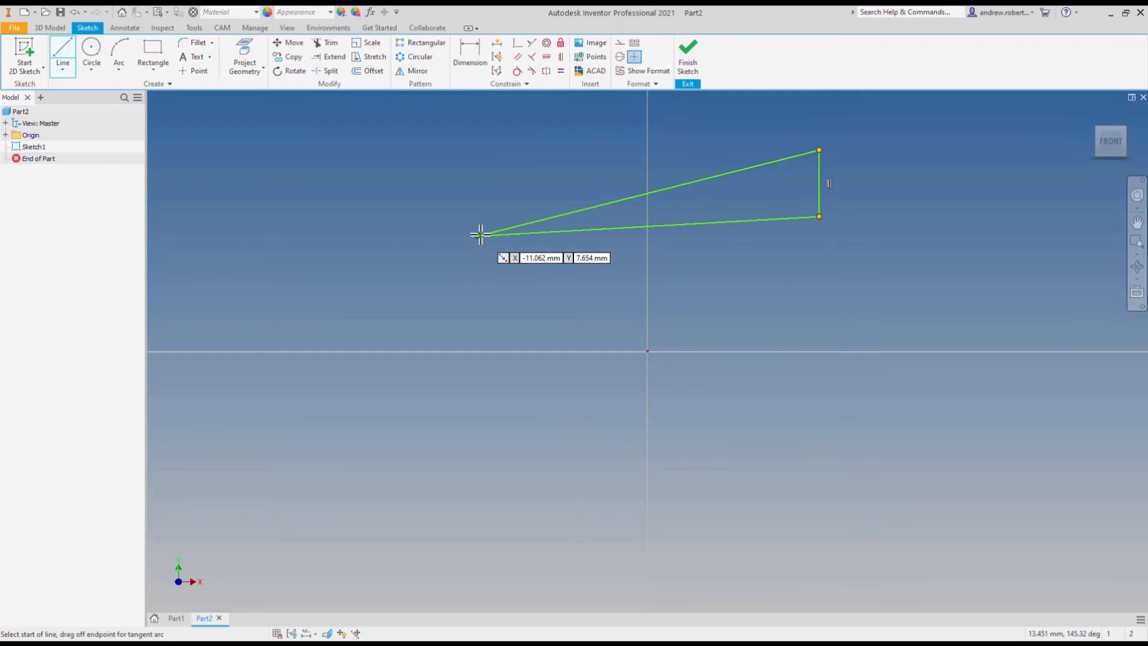
{"action": "key", "text": "Escape"}
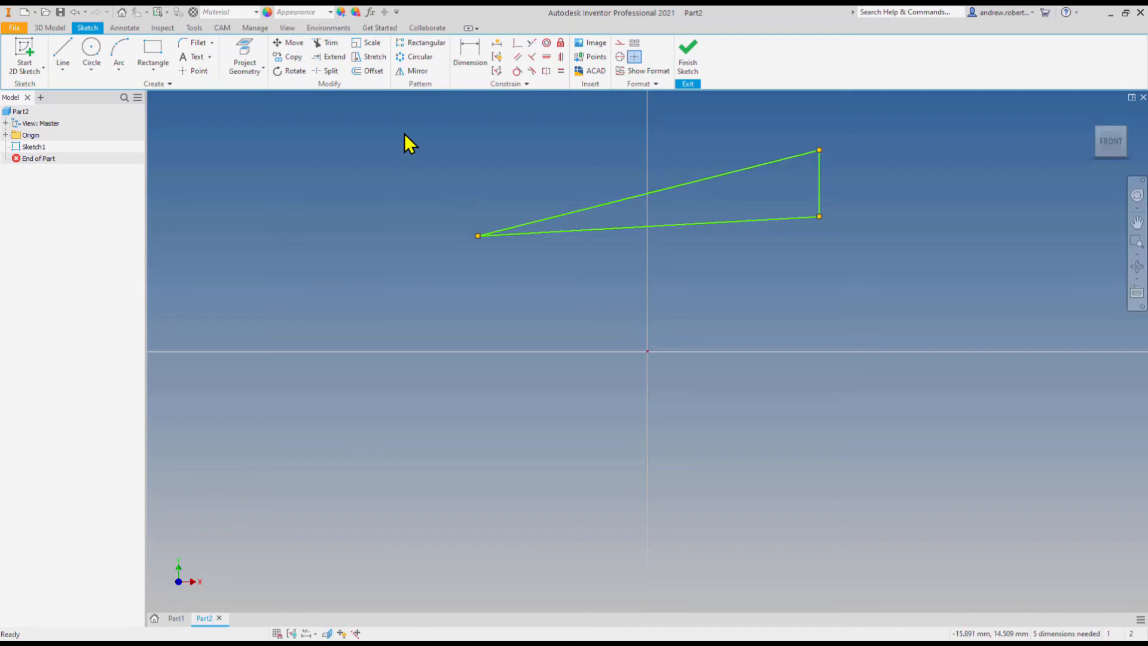
{"action": "mouse_move", "coordinate": [404, 132]}
{"action": "left_mouse_down"}
{"action": "mouse_move", "coordinate": [412, 174]}
{"action": "mouse_move", "coordinate": [444, 211]}
{"action": "mouse_move", "coordinate": [626, 269]}
{"action": "mouse_move", "coordinate": [874, 293]}
{"action": "left_mouse_up"}
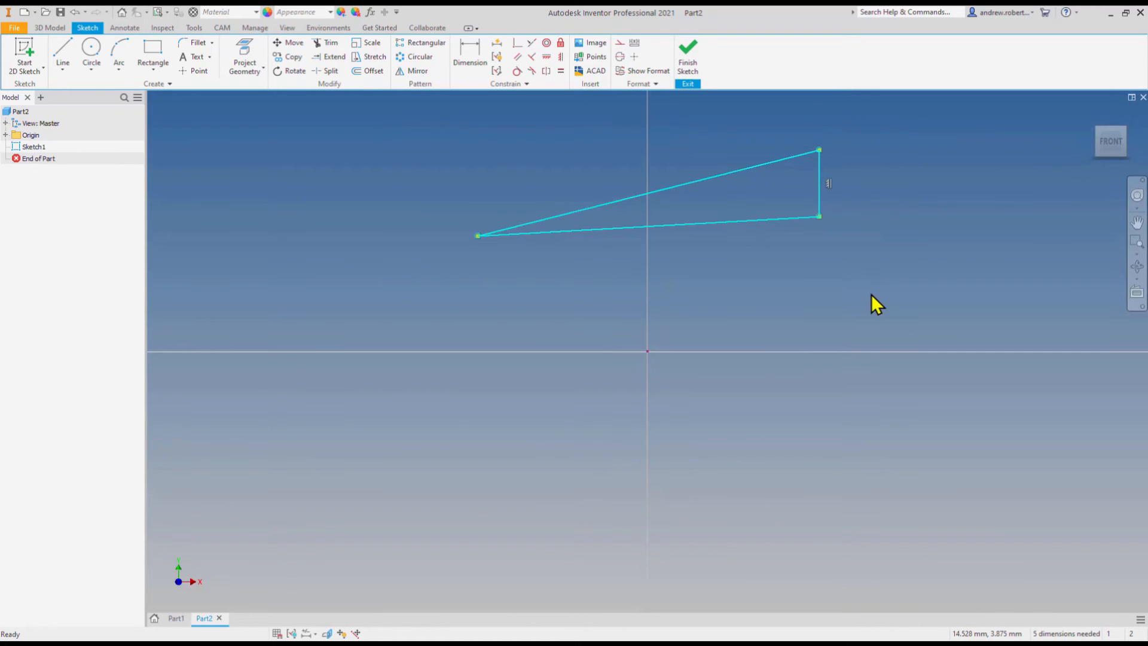
{"action": "key", "text": "Delete"}
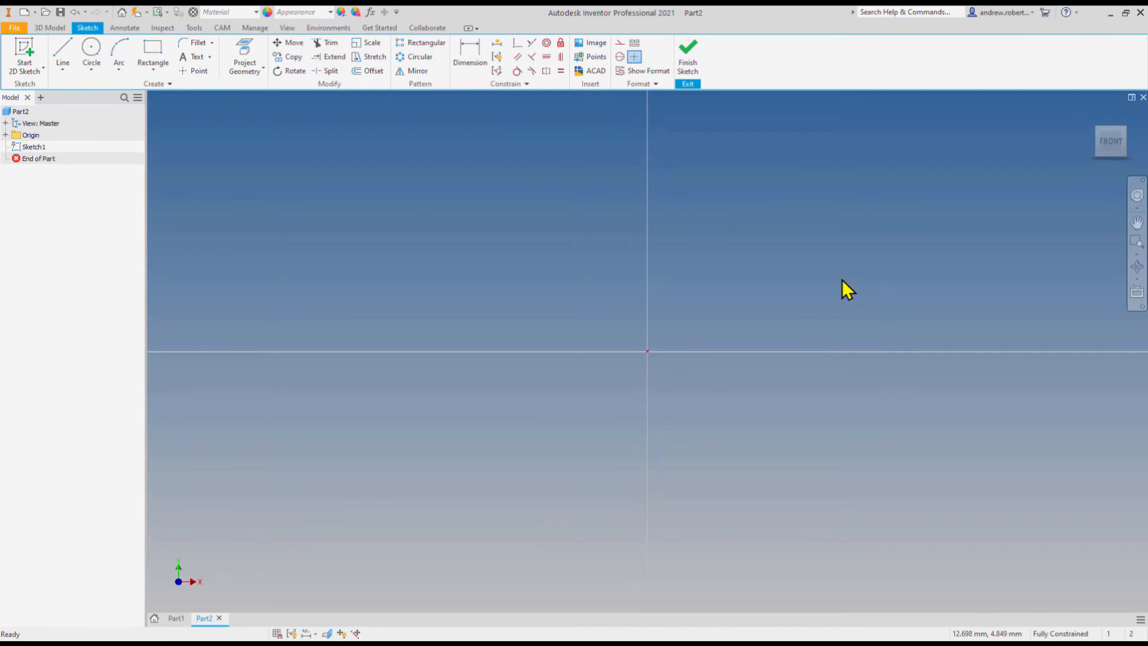
Sketch a single line sloping down to the right above the horizontal axis, and delete it
{"action": "left_click", "coordinate": [63, 59]}
{"action": "left_click", "coordinate": [513, 179]}
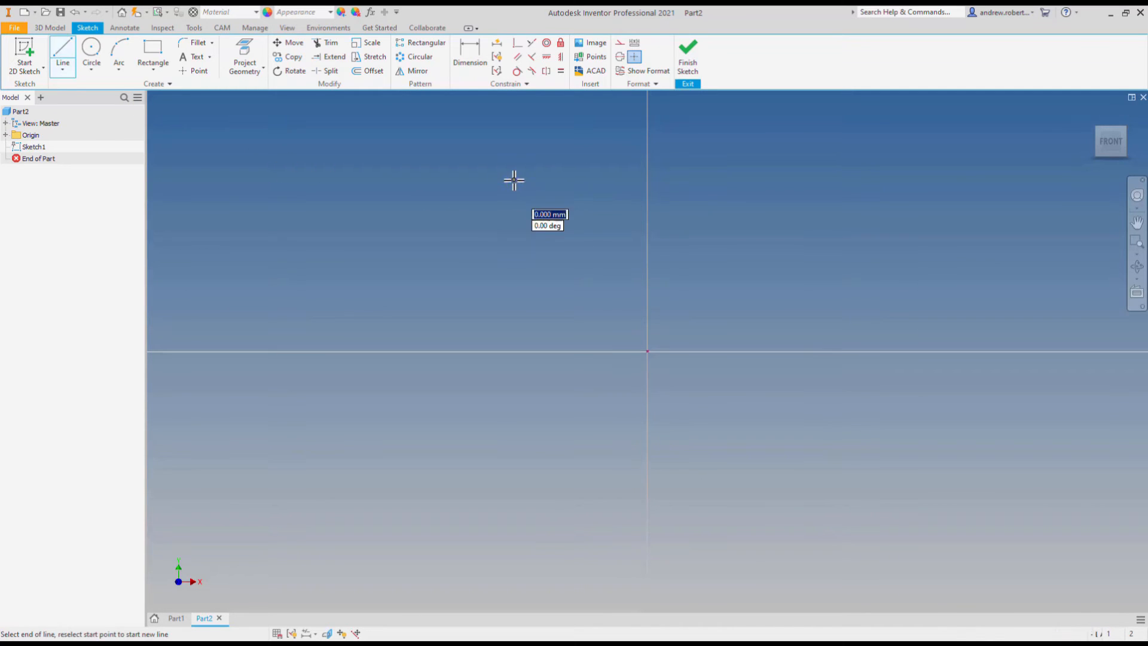
{"action": "left_click", "coordinate": [808, 274]}
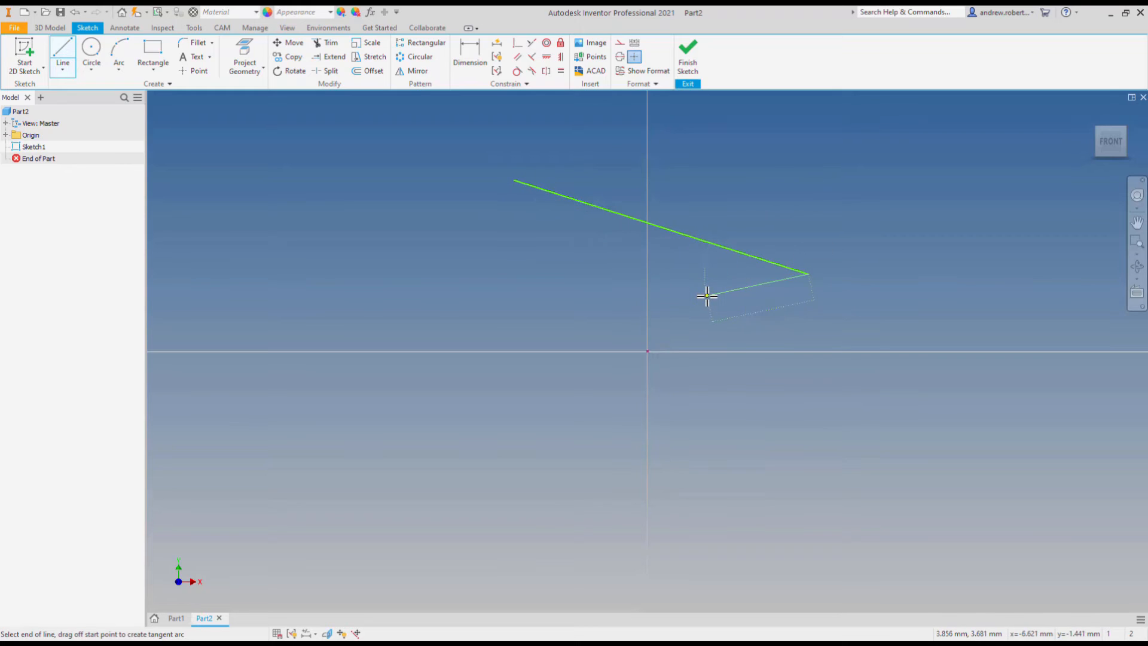
{"action": "key", "text": "Escape"}
{"action": "left_click_drag", "start_coordinate": [423, 132], "coordinate": [856, 318]}
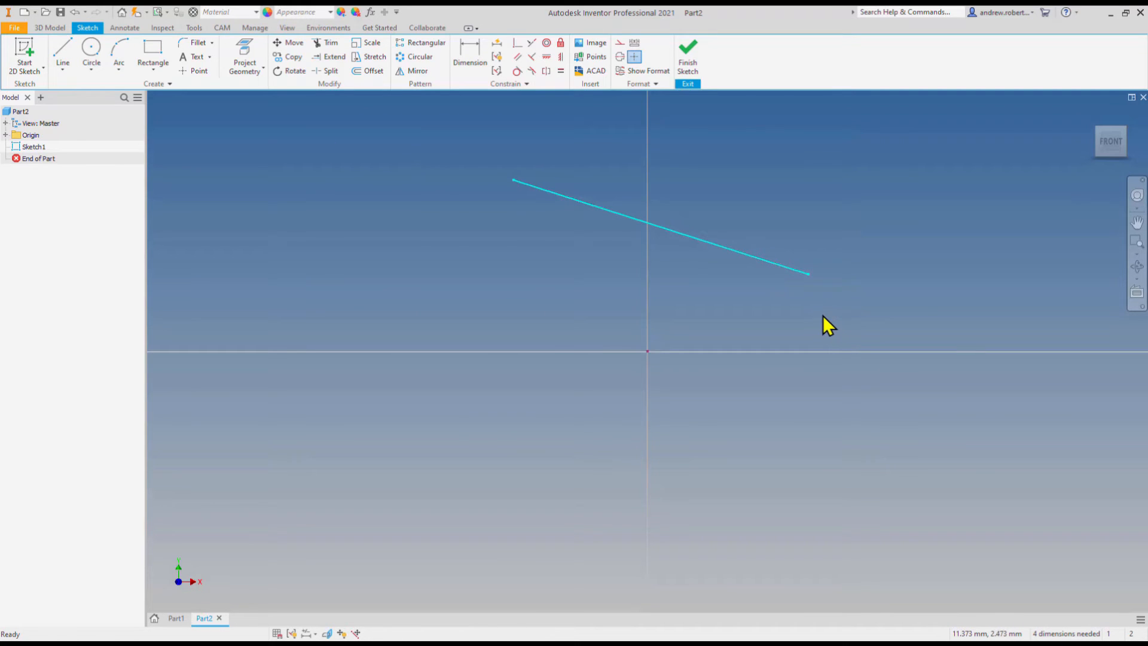
{"action": "key", "text": "Delete"}
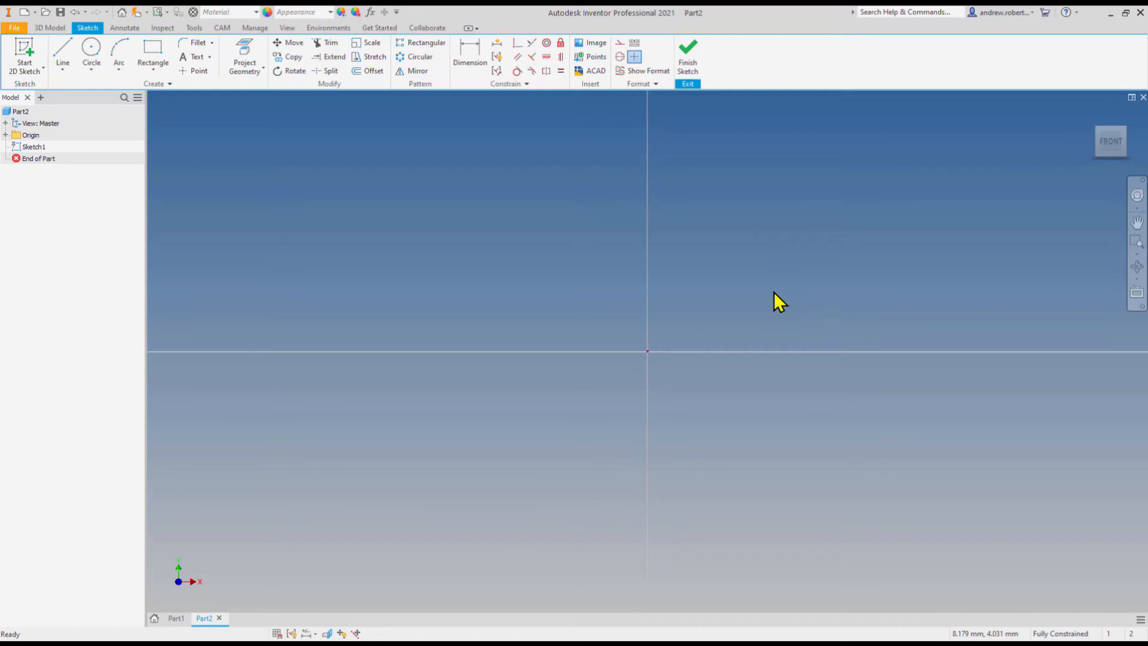
Sketch a long diagonal line from the upper left to the lower right, crossing both axes, and delete it
{"action": "key", "text": "l"}
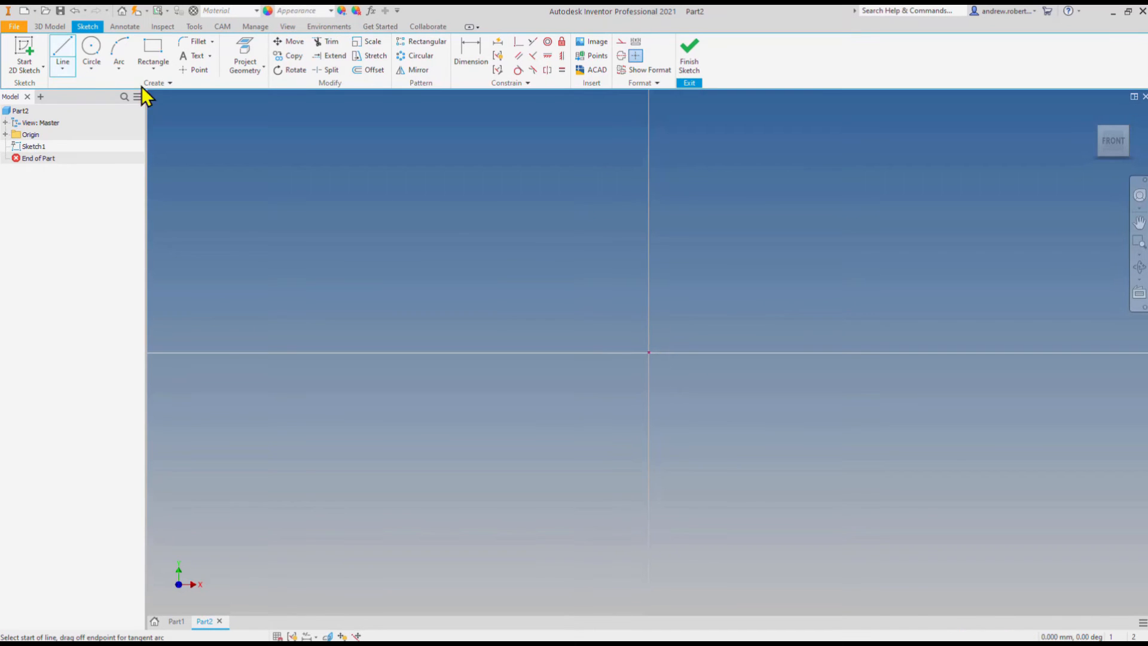
{"action": "left_click", "coordinate": [514, 206]}
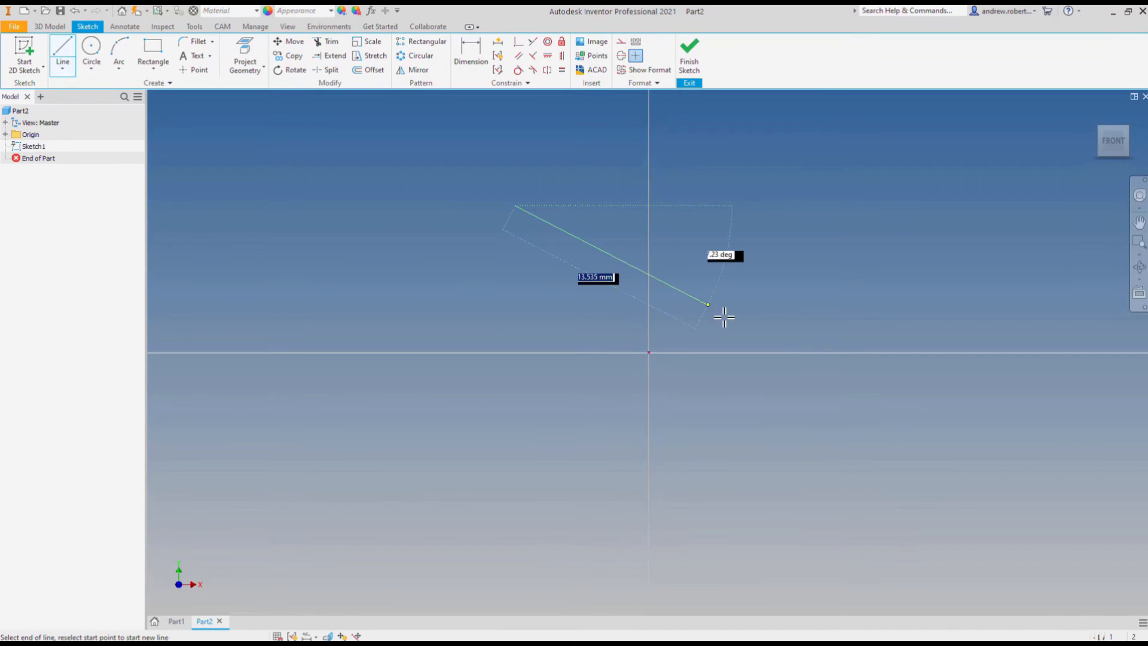
{"action": "left_click", "coordinate": [824, 458]}
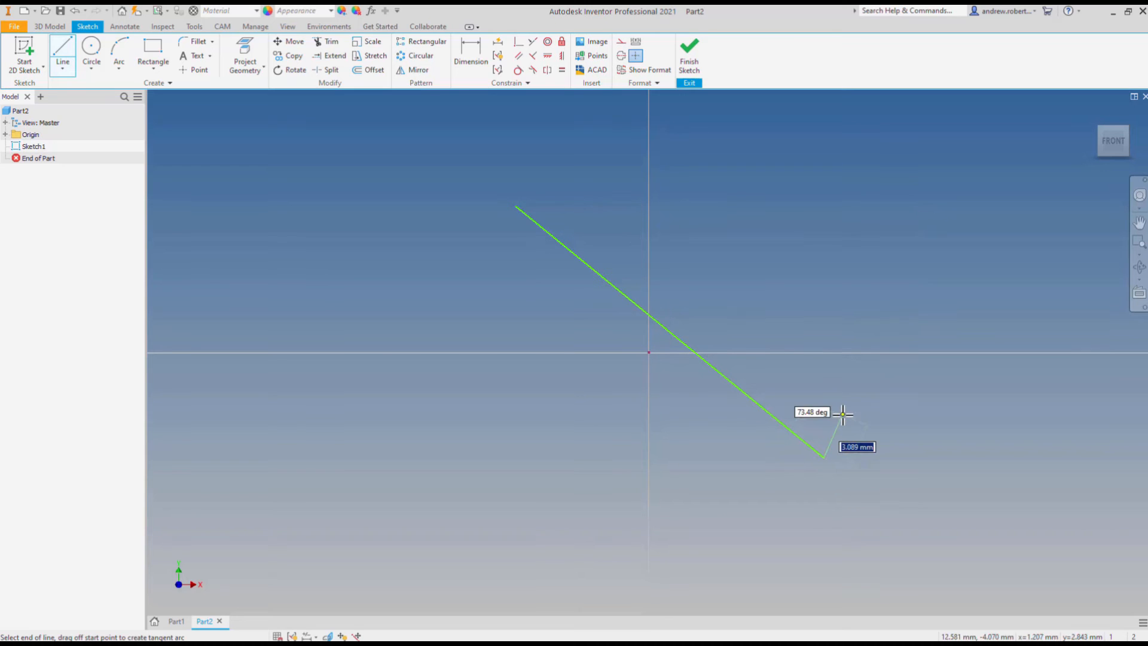
{"action": "key", "text": "Escape"}
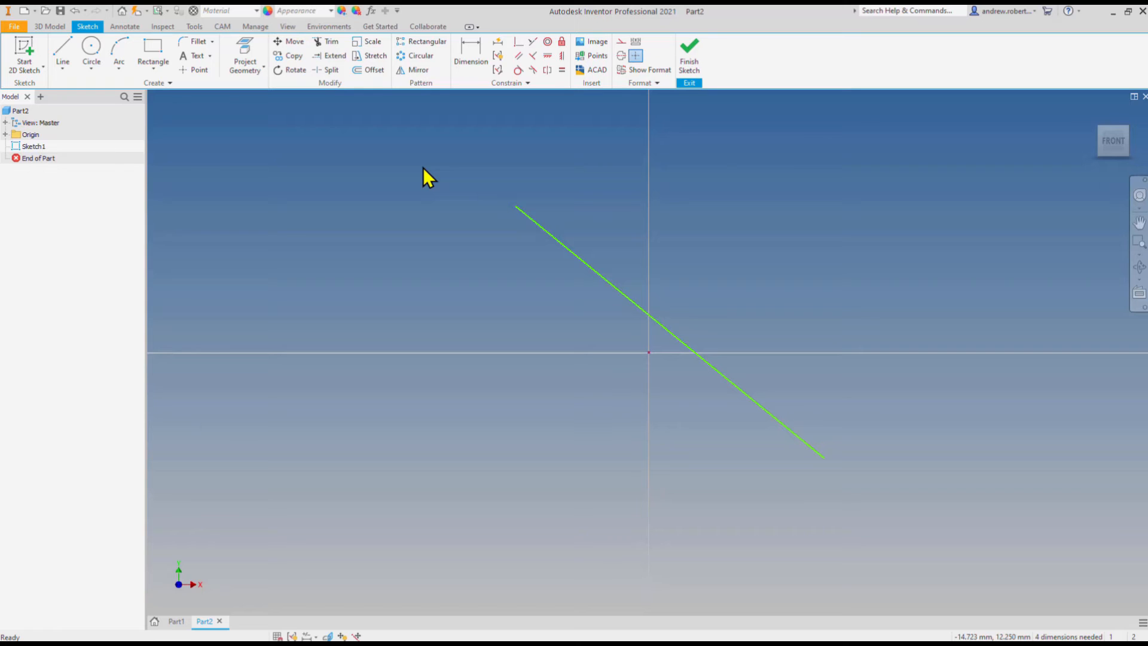
{"action": "mouse_move", "coordinate": [423, 166]}
{"action": "left_mouse_down"}
{"action": "mouse_move", "coordinate": [597, 393]}
{"action": "mouse_move", "coordinate": [785, 493]}
{"action": "mouse_move", "coordinate": [859, 518]}
{"action": "left_mouse_up"}
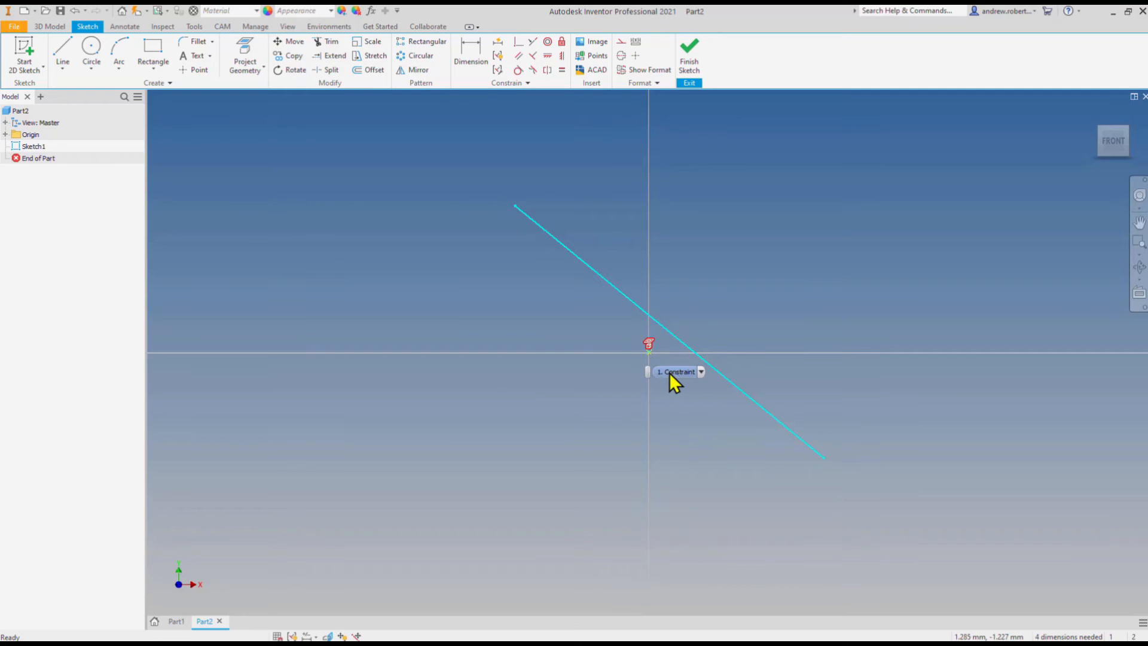
{"action": "key", "text": "Delete"}
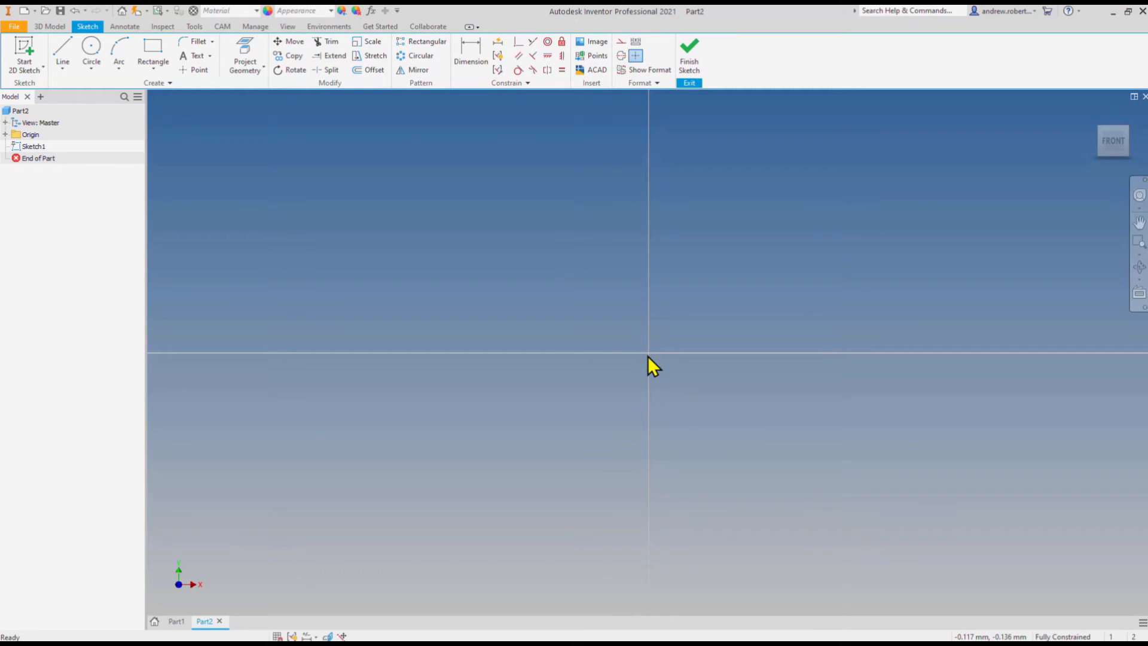
Undo the deletion of the long diagonal line, and delete the line again
{"action": "left_click", "coordinate": [73, 11]}
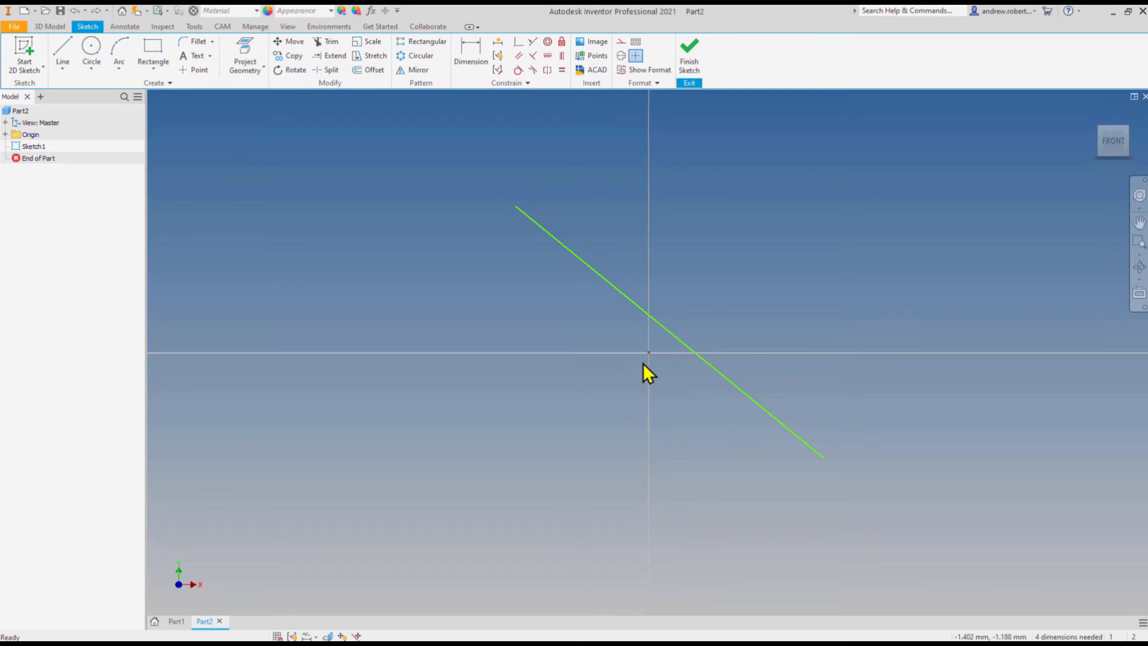
{"action": "left_click", "coordinate": [604, 280]}
{"action": "right_click", "coordinate": [604, 280]}
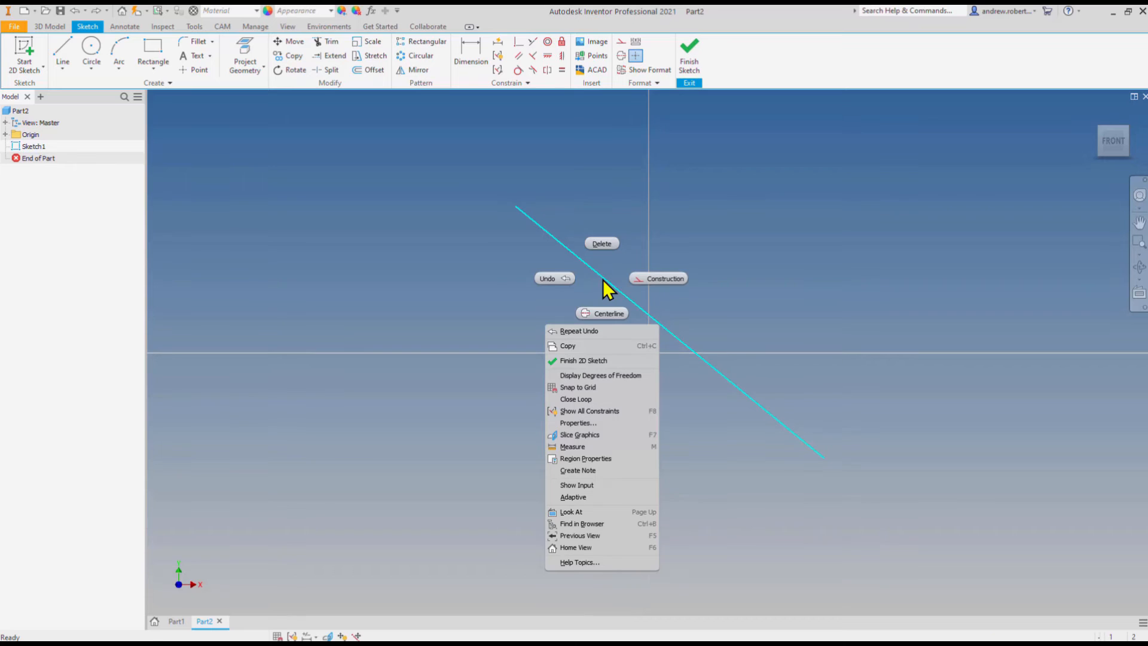
{"action": "left_click", "coordinate": [602, 243]}
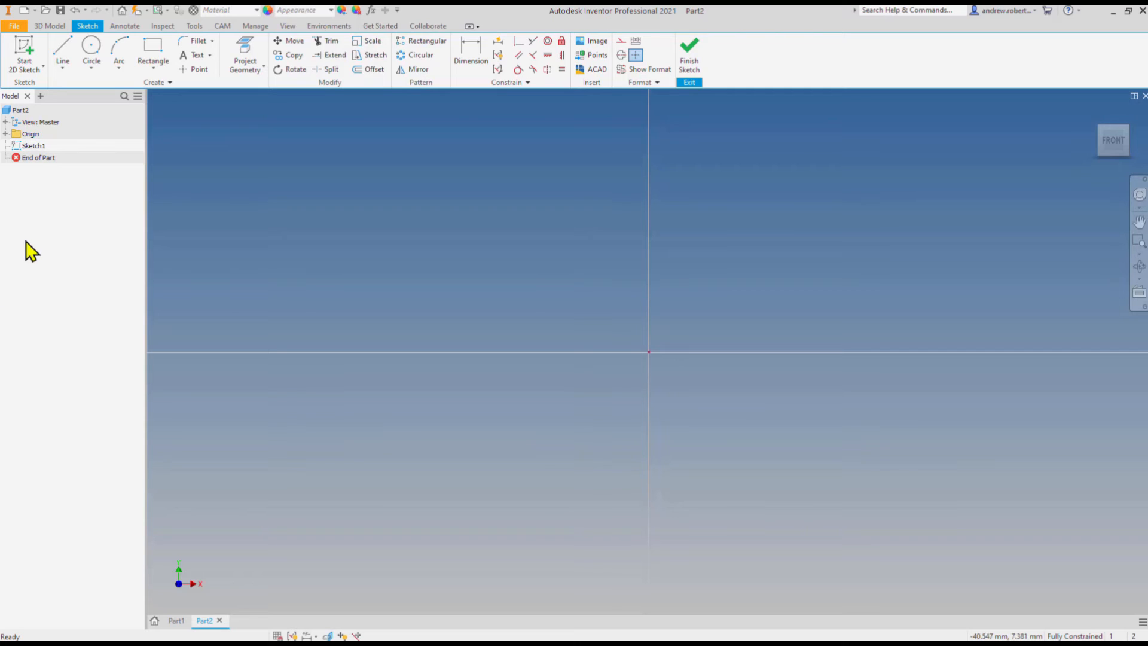
Sketch an I-shaped profile's top edge about 11.3 mm long, the stepped right side and the bottom edge as connected perpendicular lines
{"action": "left_click", "coordinate": [65, 49]}
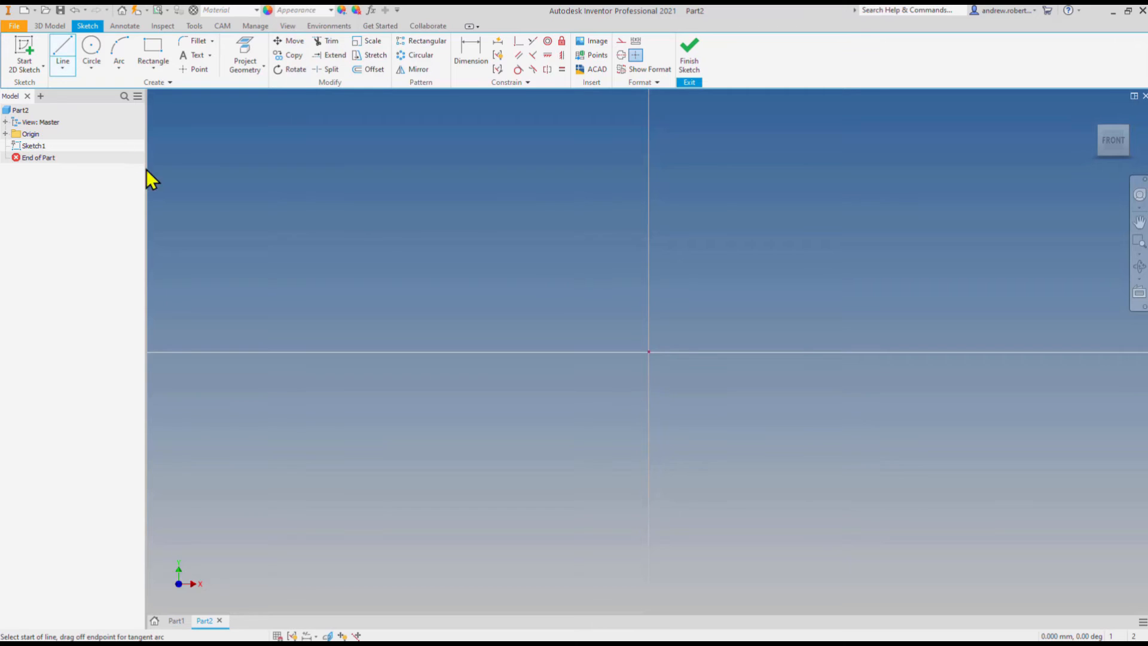
{"action": "left_click", "coordinate": [586, 175]}
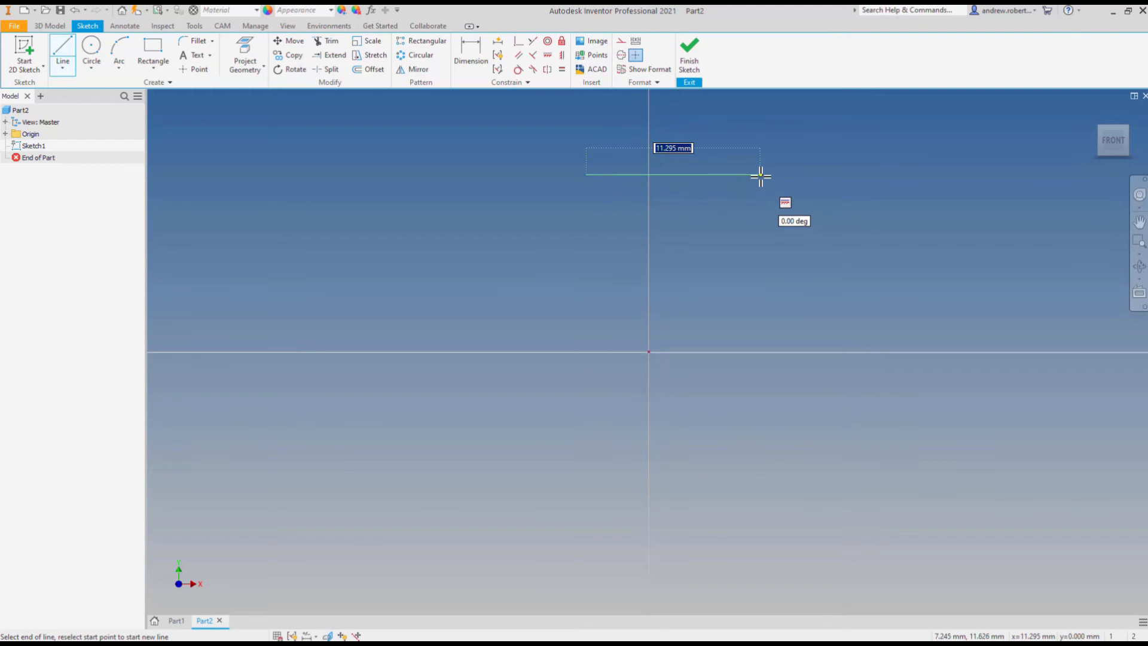
{"action": "left_click", "coordinate": [760, 175]}
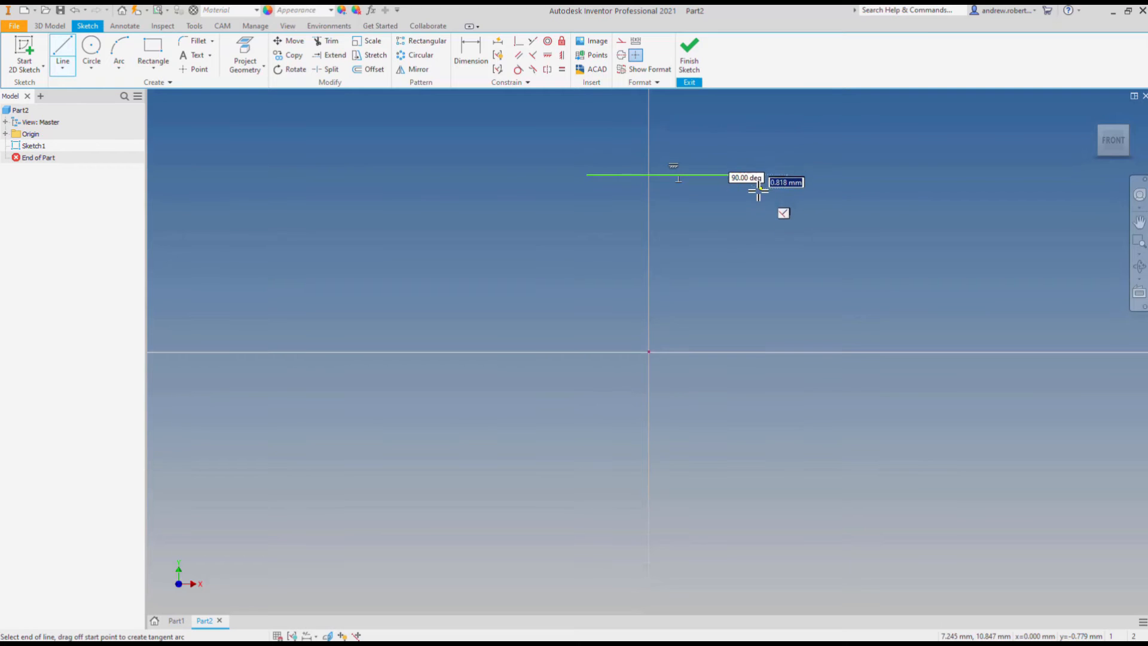
{"action": "left_click", "coordinate": [761, 221]}
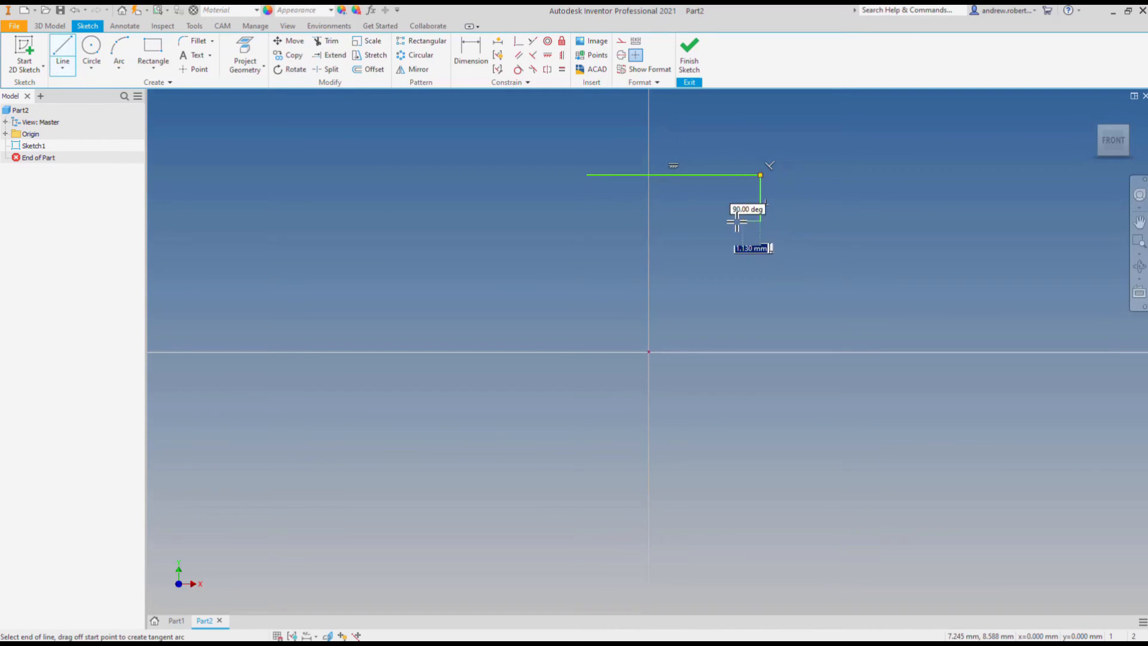
{"action": "left_click", "coordinate": [705, 222]}
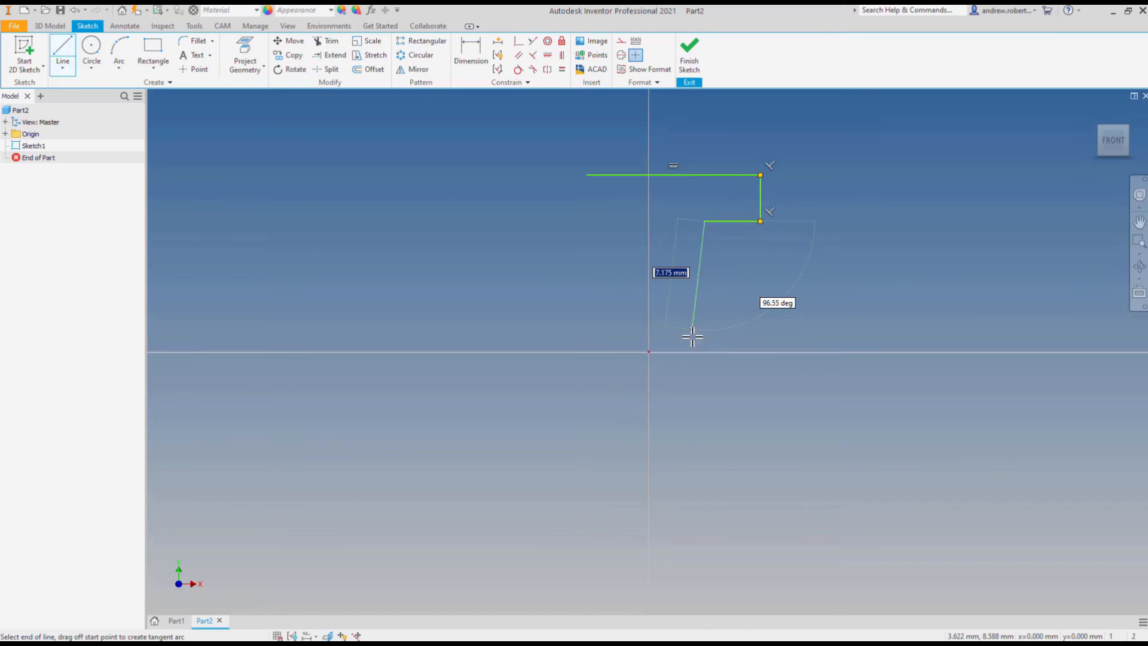
{"action": "left_click", "coordinate": [705, 391]}
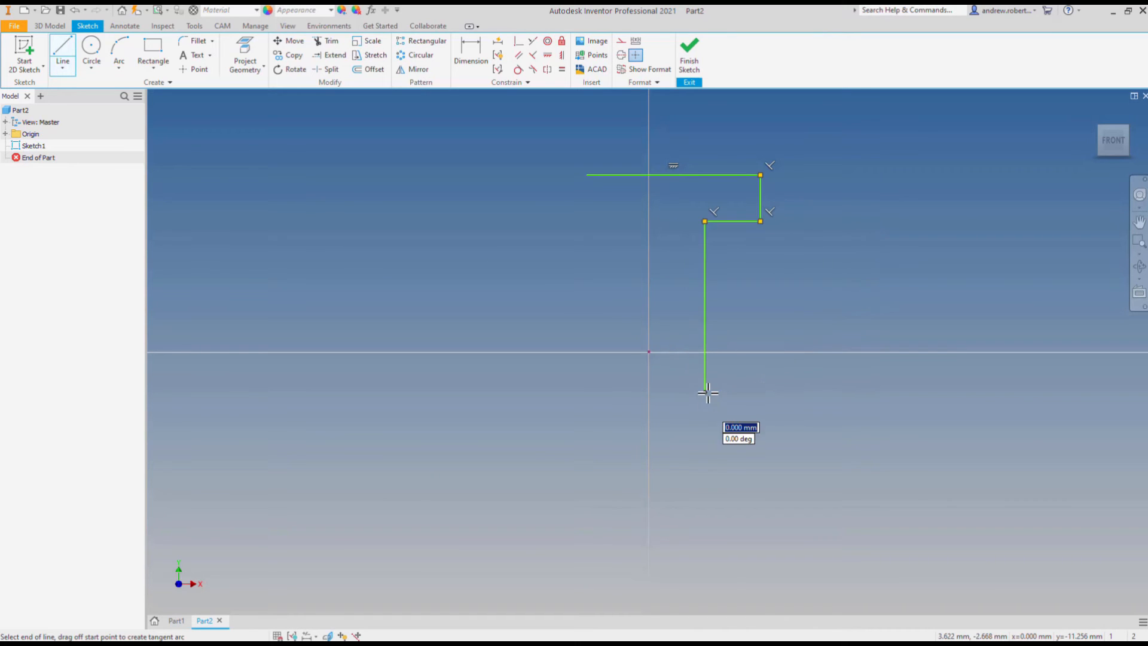
{"action": "left_click", "coordinate": [760, 393]}
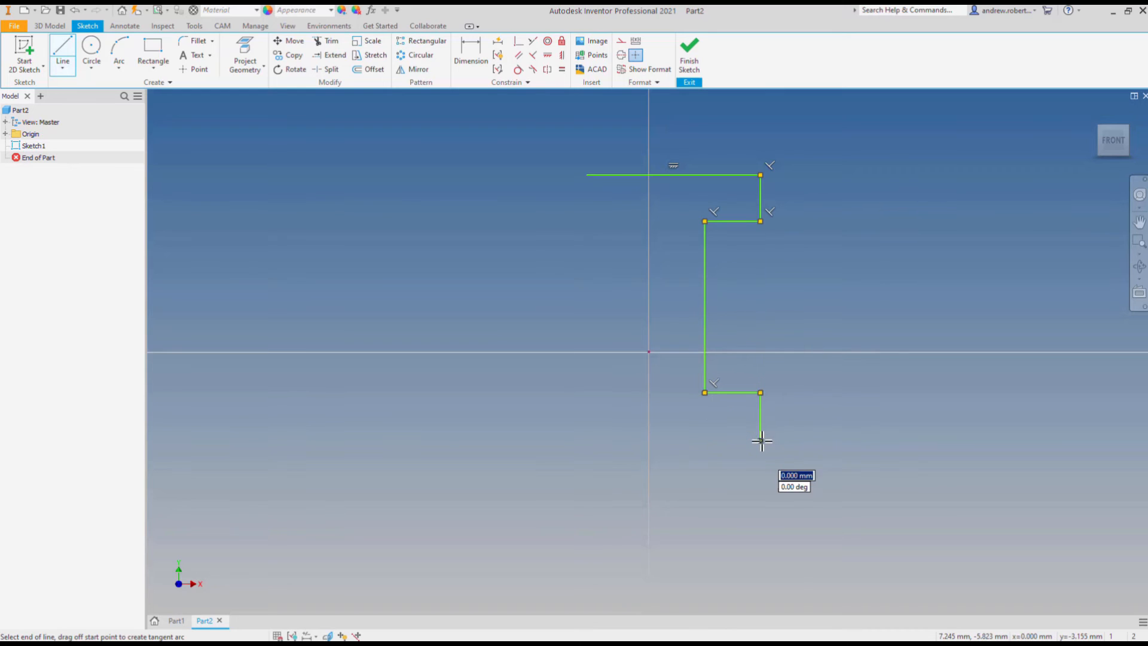
{"action": "left_click", "coordinate": [761, 441]}
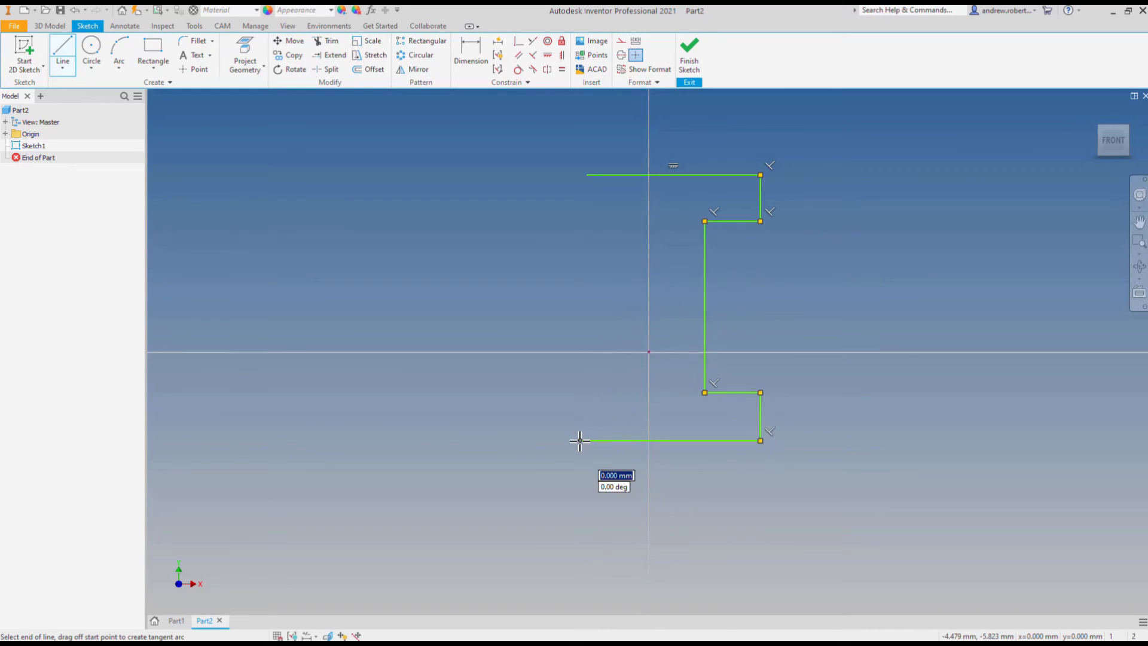
Close the I profile with a stepped left side up to the top edge's start point, and hide the sketch constraint symbols
{"action": "left_click", "coordinate": [580, 389]}
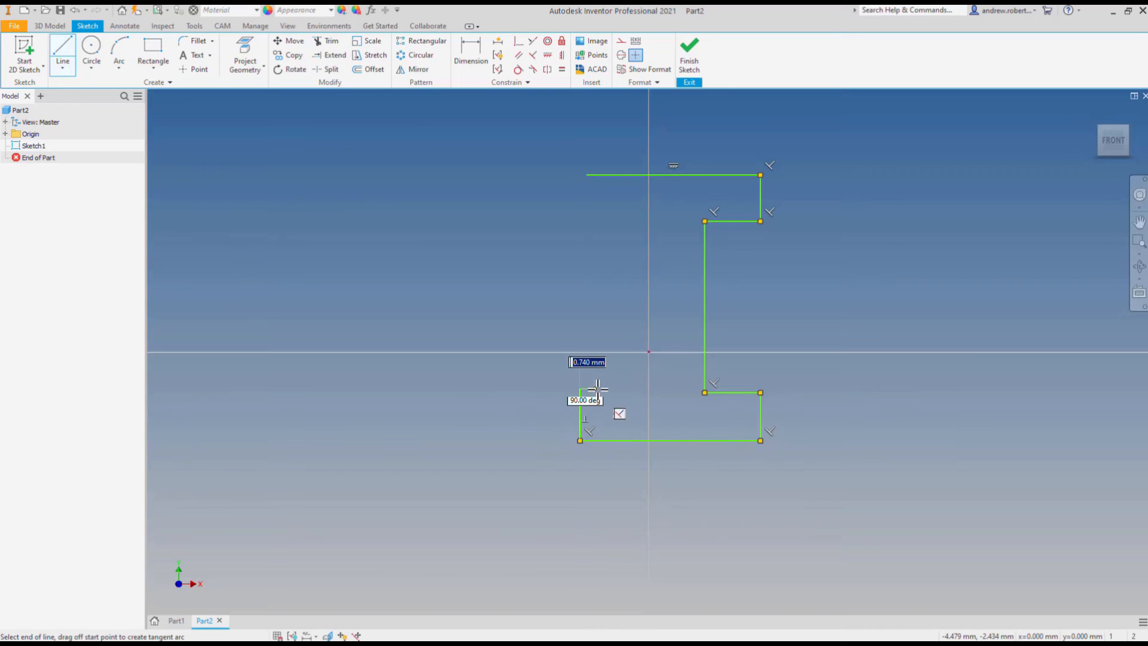
{"action": "left_click", "coordinate": [620, 357]}
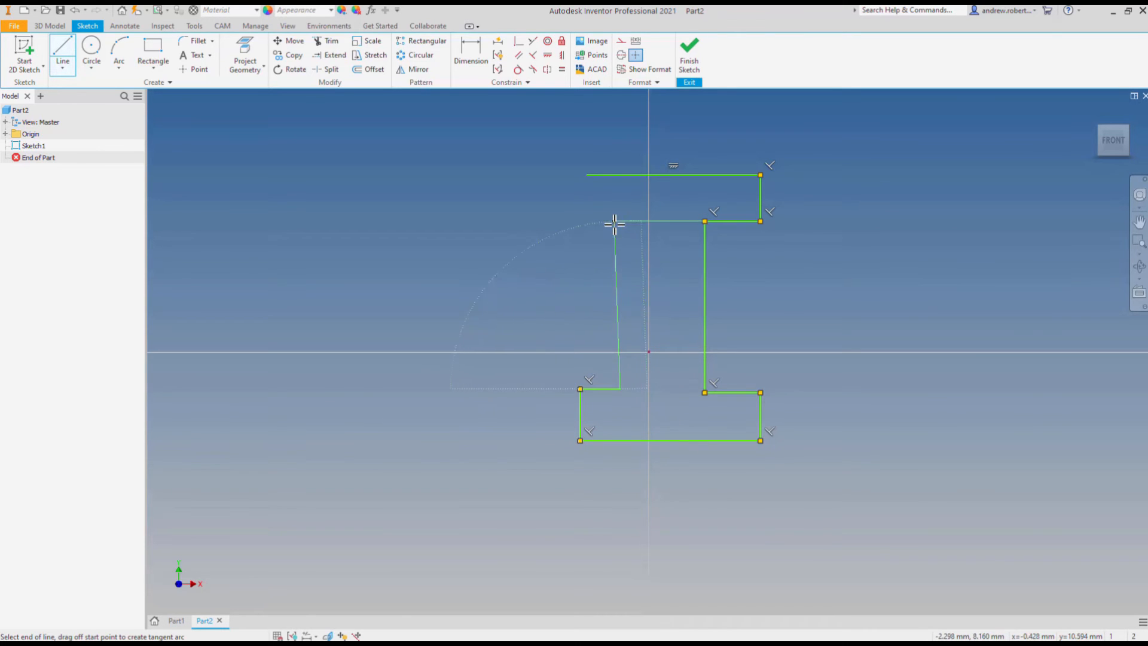
{"action": "left_click", "coordinate": [619, 220]}
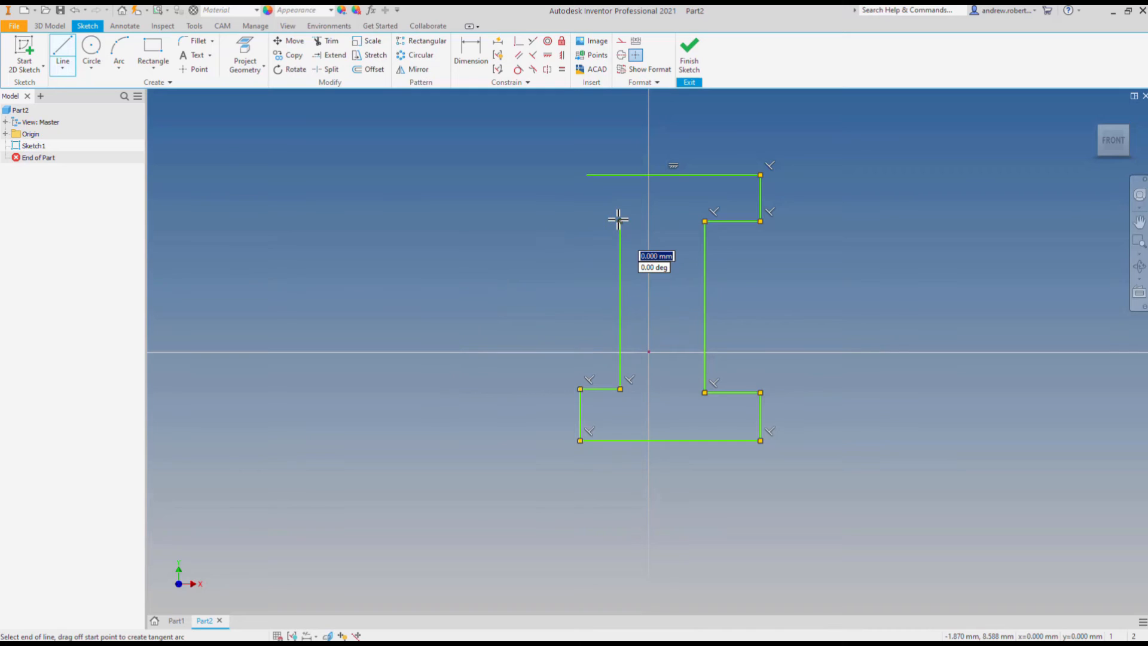
{"action": "left_click", "coordinate": [584, 221]}
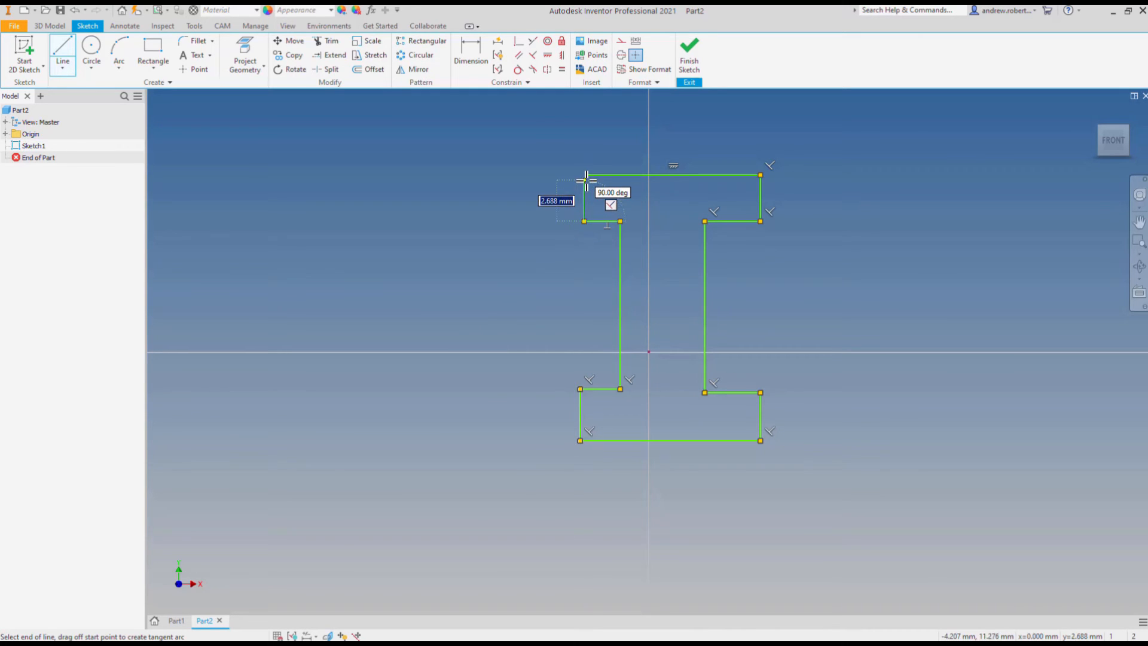
{"action": "left_click", "coordinate": [585, 174]}
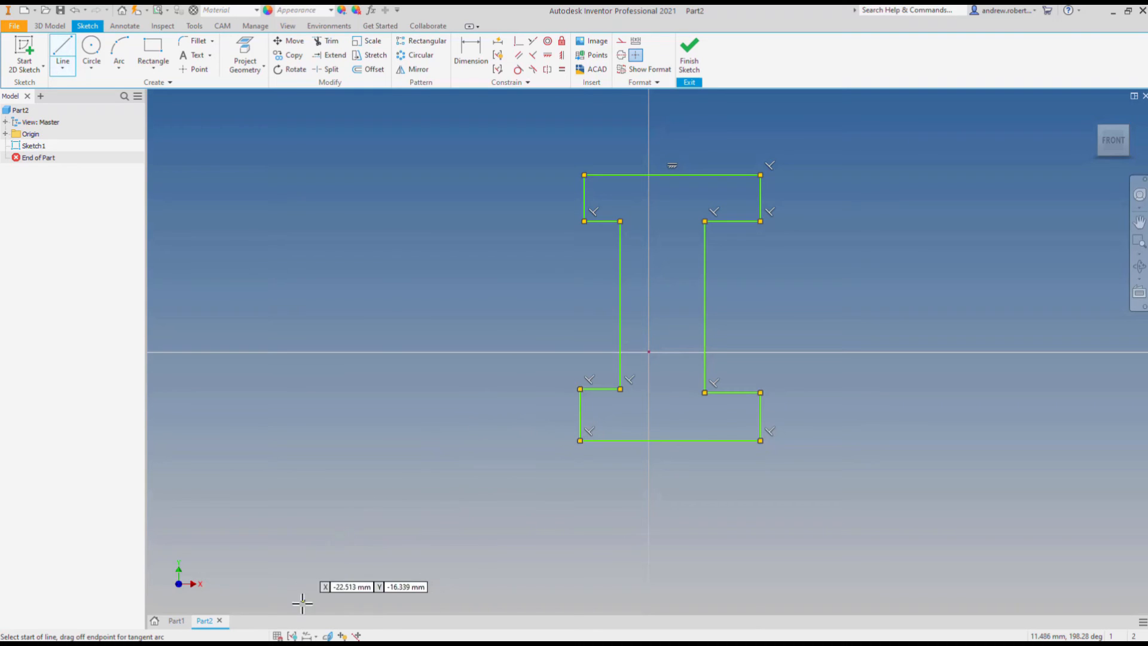
{"action": "left_click", "coordinate": [292, 636]}
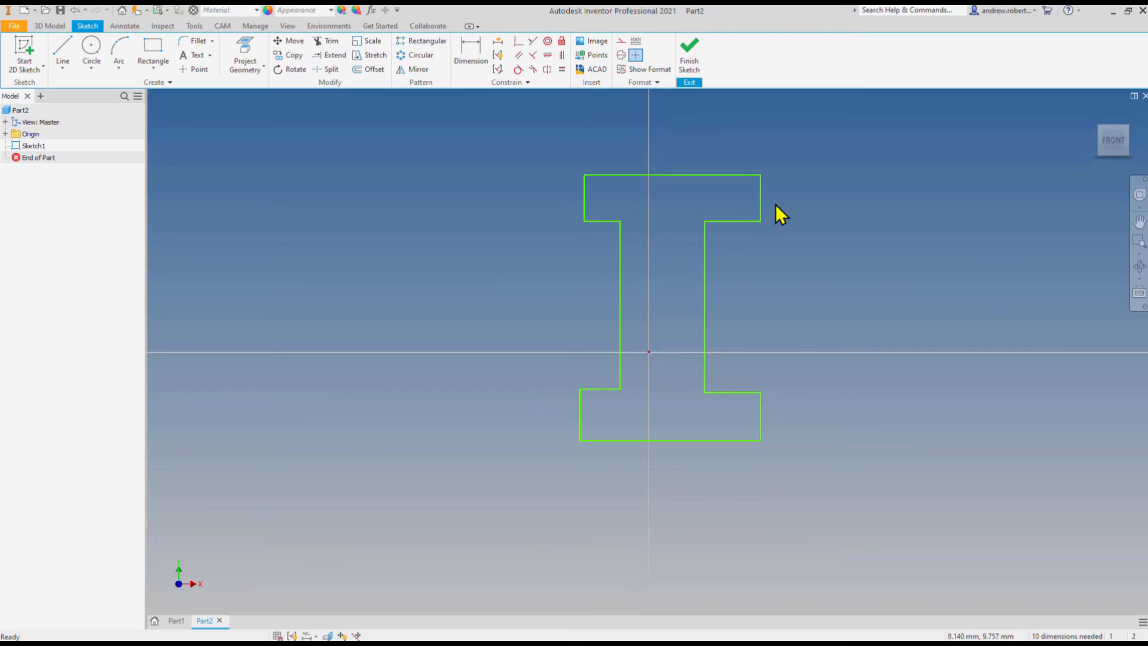
Finish the sketch and extrude the closed I profile 2 mm
{"action": "left_click", "coordinate": [689, 51]}
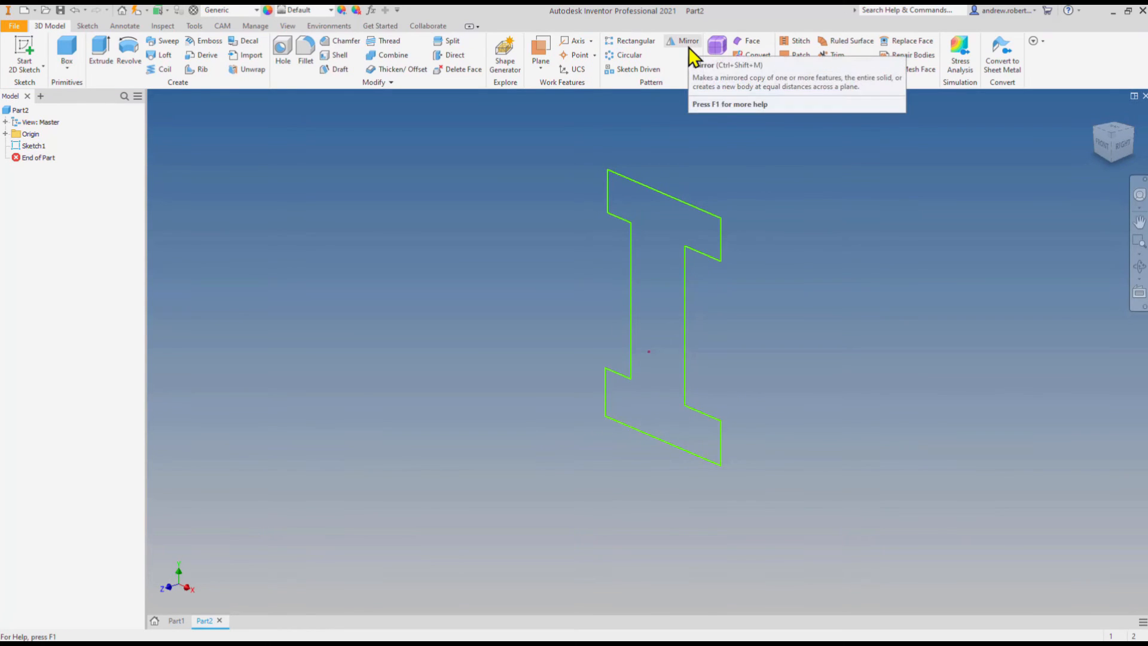
{"action": "left_click", "coordinate": [99, 49]}
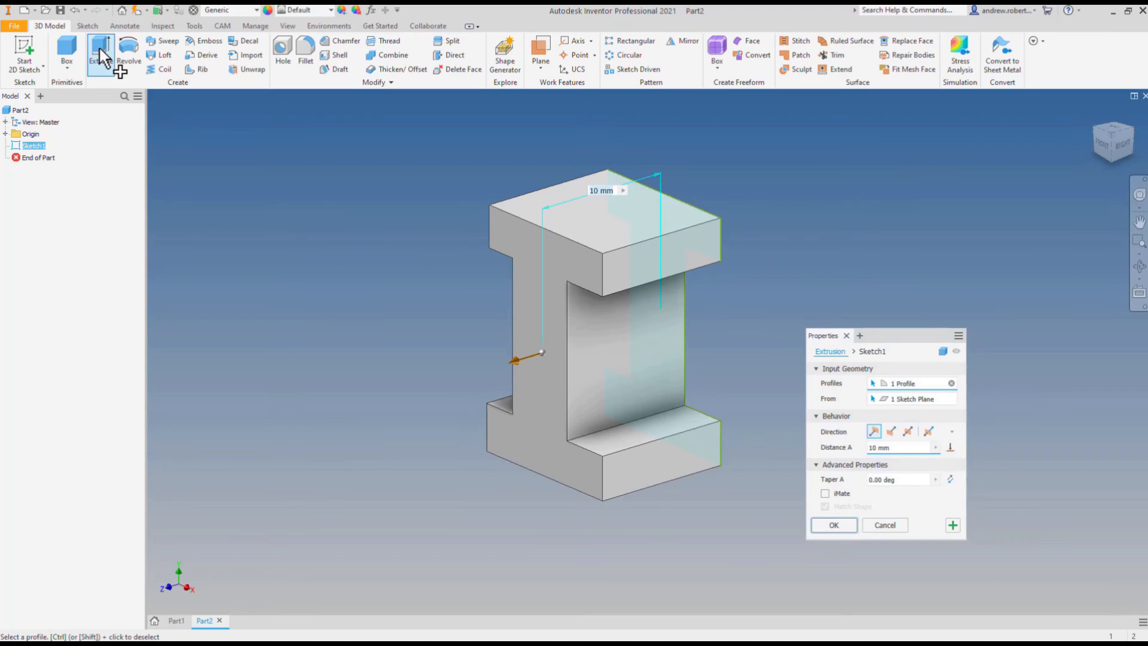
{"action": "left_click", "coordinate": [600, 191]}
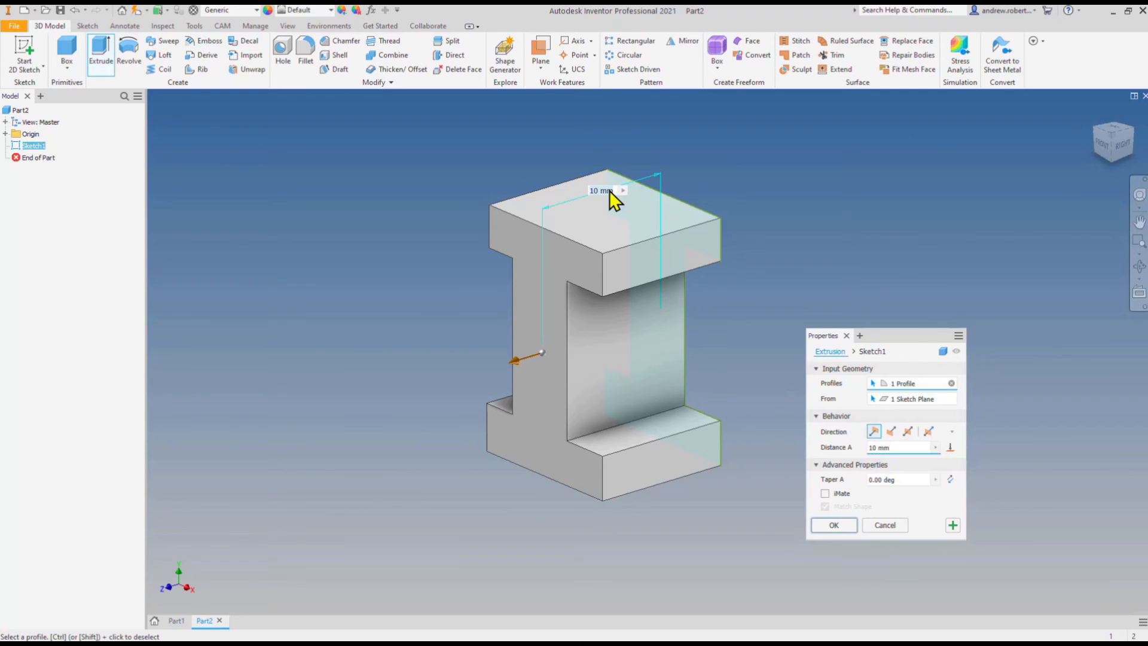
{"action": "type", "text": "2"}
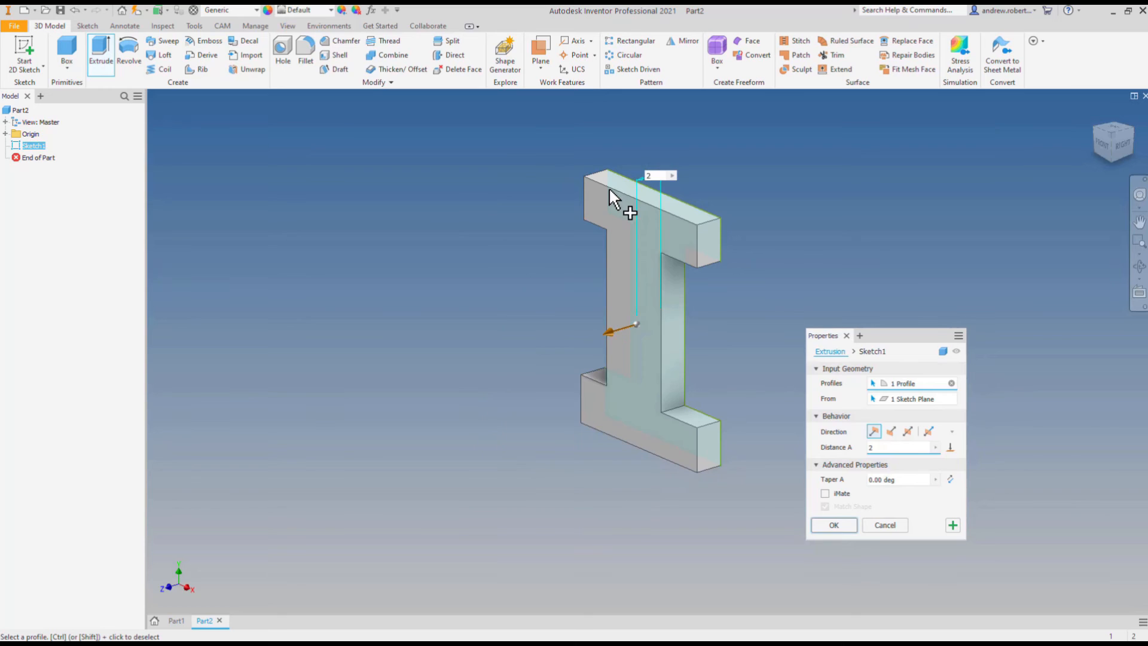
{"action": "key", "text": "Return"}
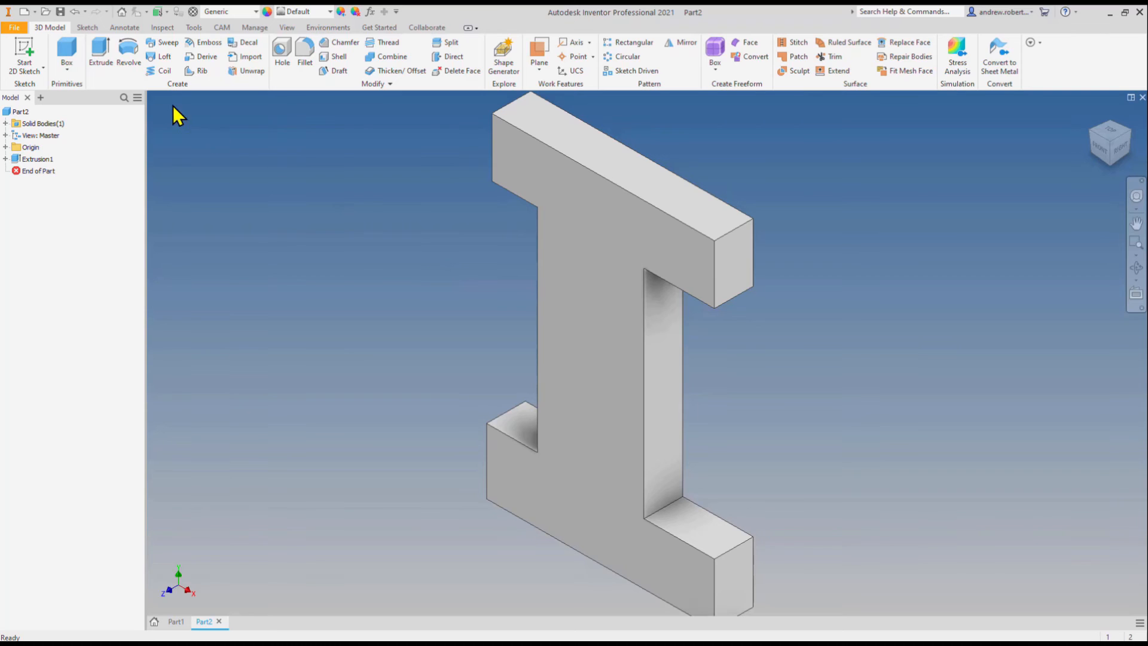
Undo the extrusion and the sketch exit, and delete the short horizontal line under the top flange's left side
{"action": "left_click", "coordinate": [75, 12]}
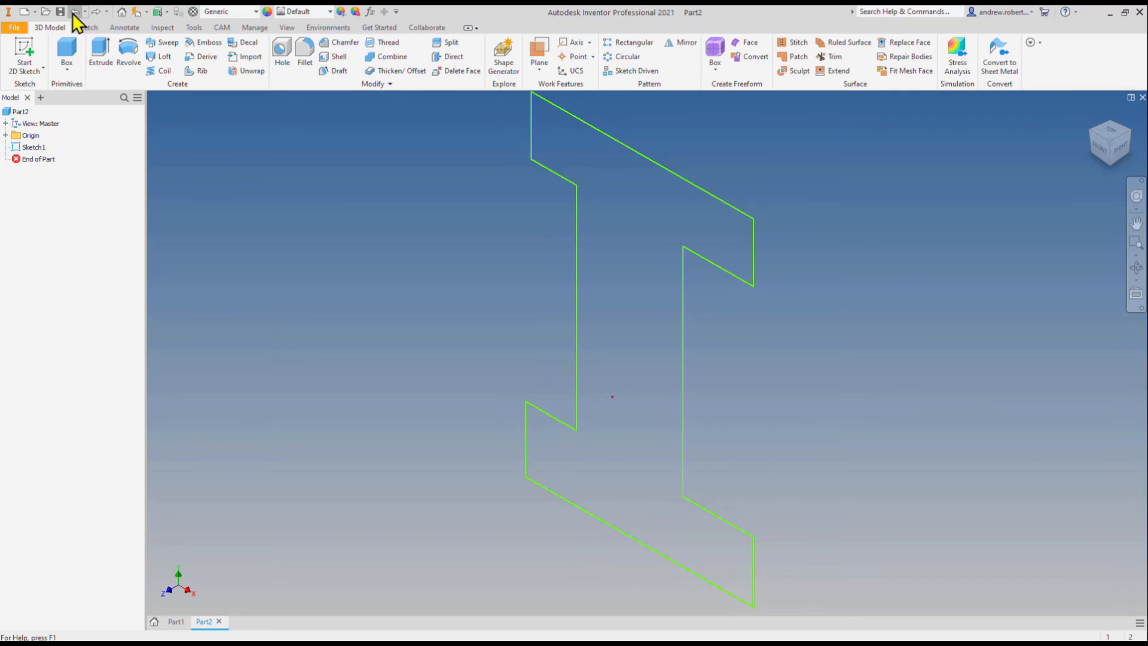
{"action": "left_click", "coordinate": [74, 12]}
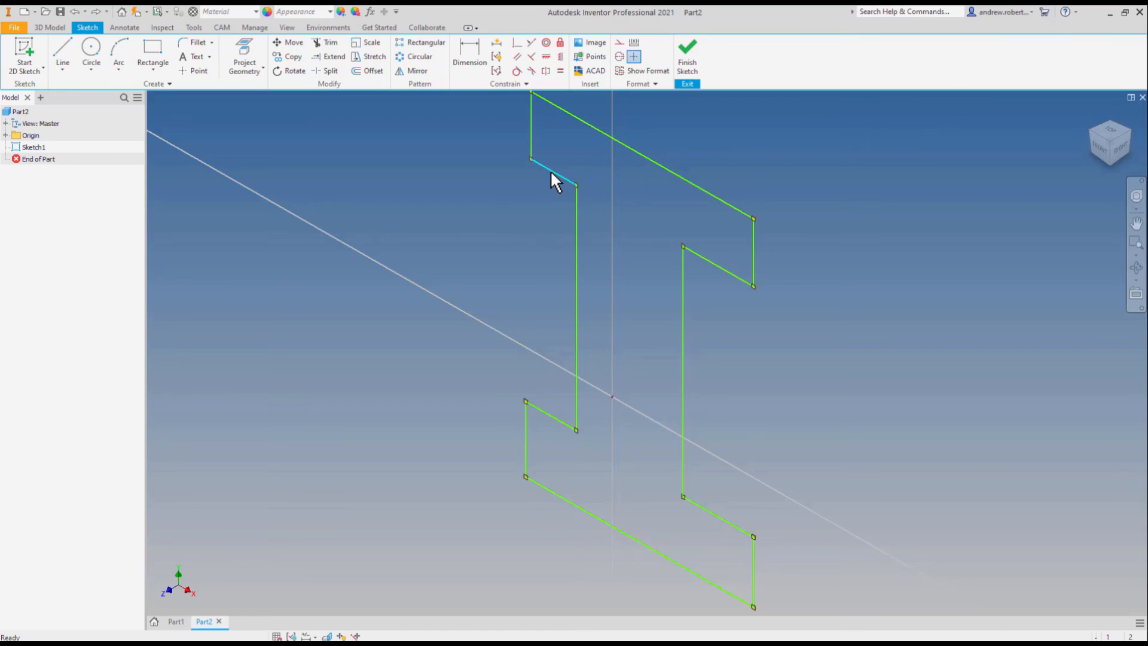
{"action": "key", "text": "Delete"}
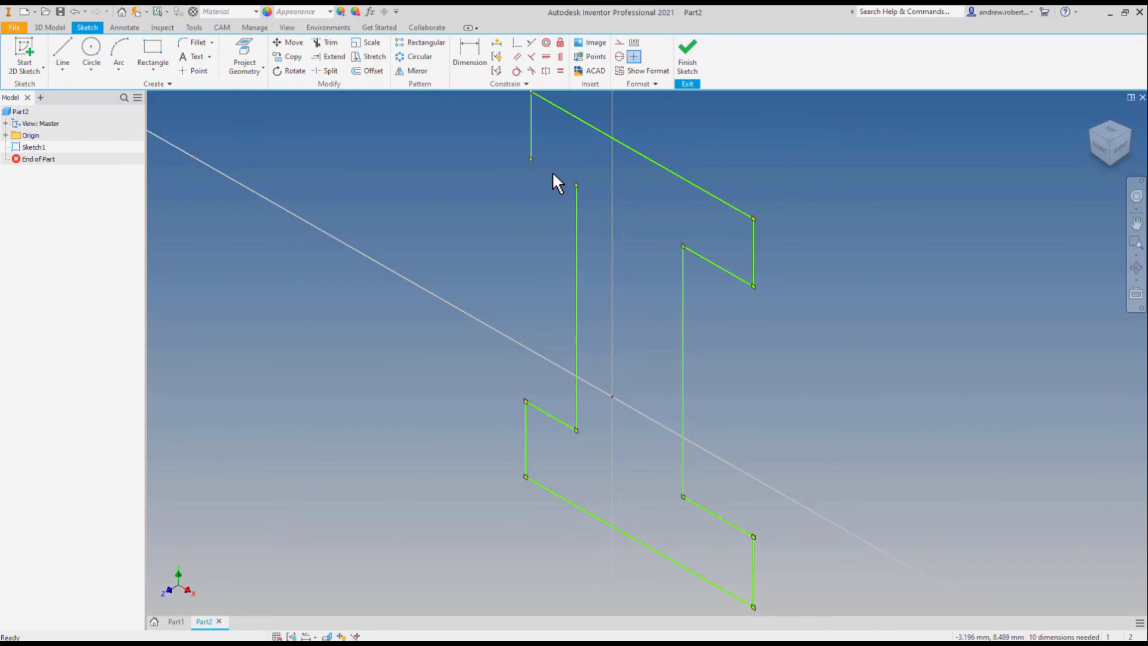
Finish the sketch and try to extrude the open I profile 2 mm
{"action": "left_click", "coordinate": [686, 59]}
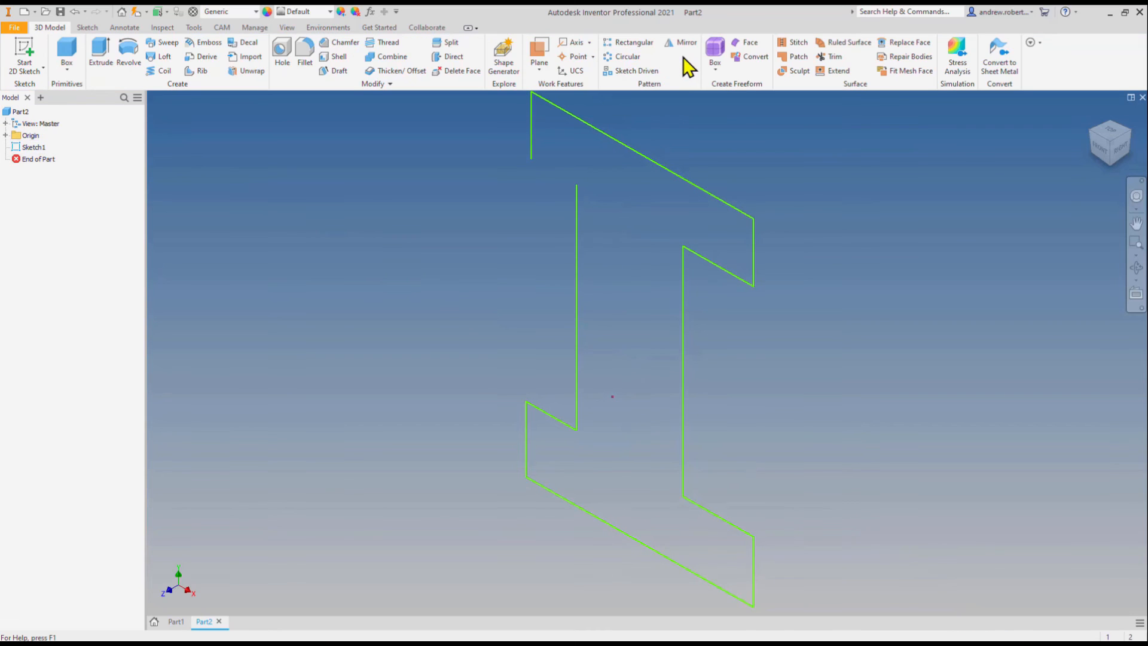
{"action": "left_click", "coordinate": [99, 60]}
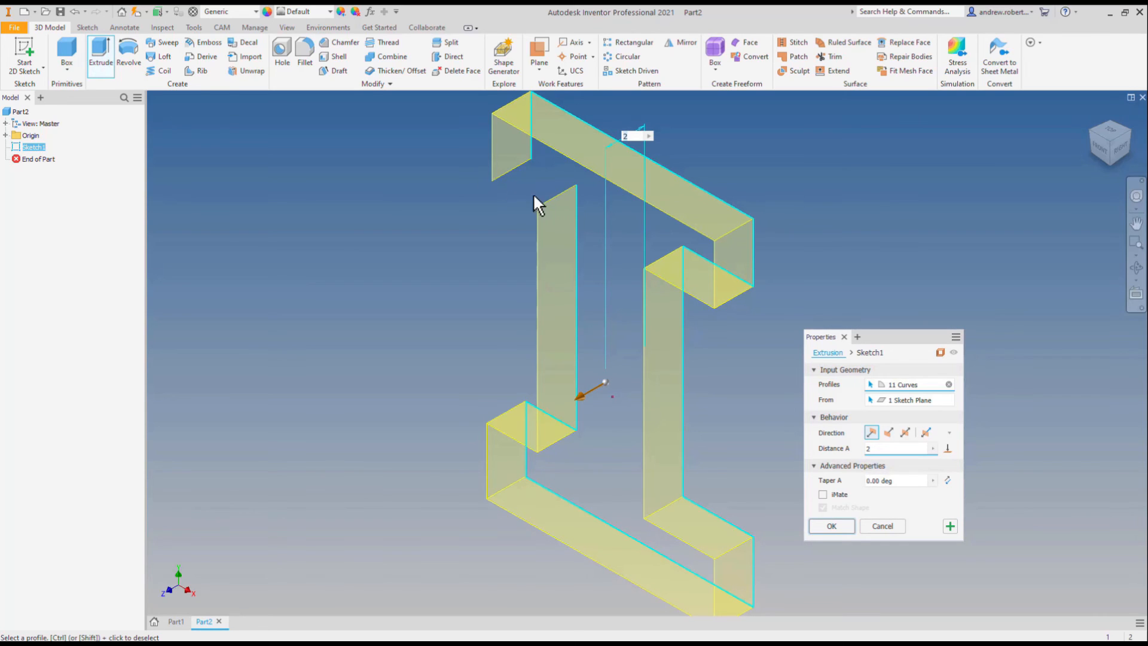
{"action": "left_click", "coordinate": [884, 527]}
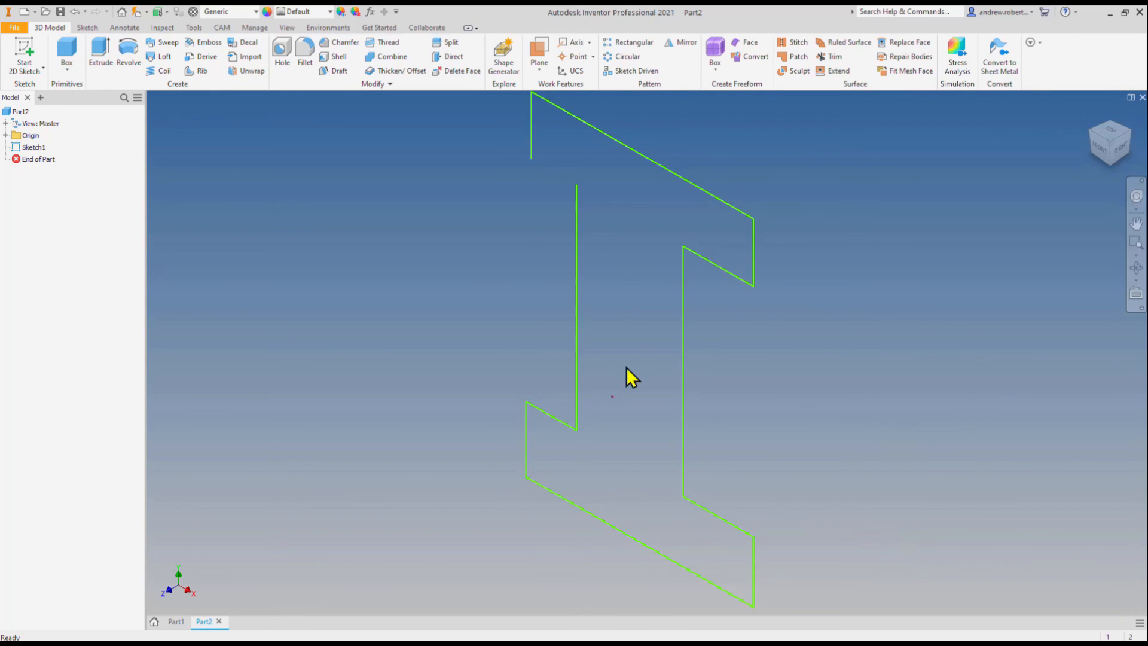
Return to editing the sketch in front view and close the gap under the top flange's left side with a horizontal line between the open endpoints
{"action": "left_click", "coordinate": [73, 12]}
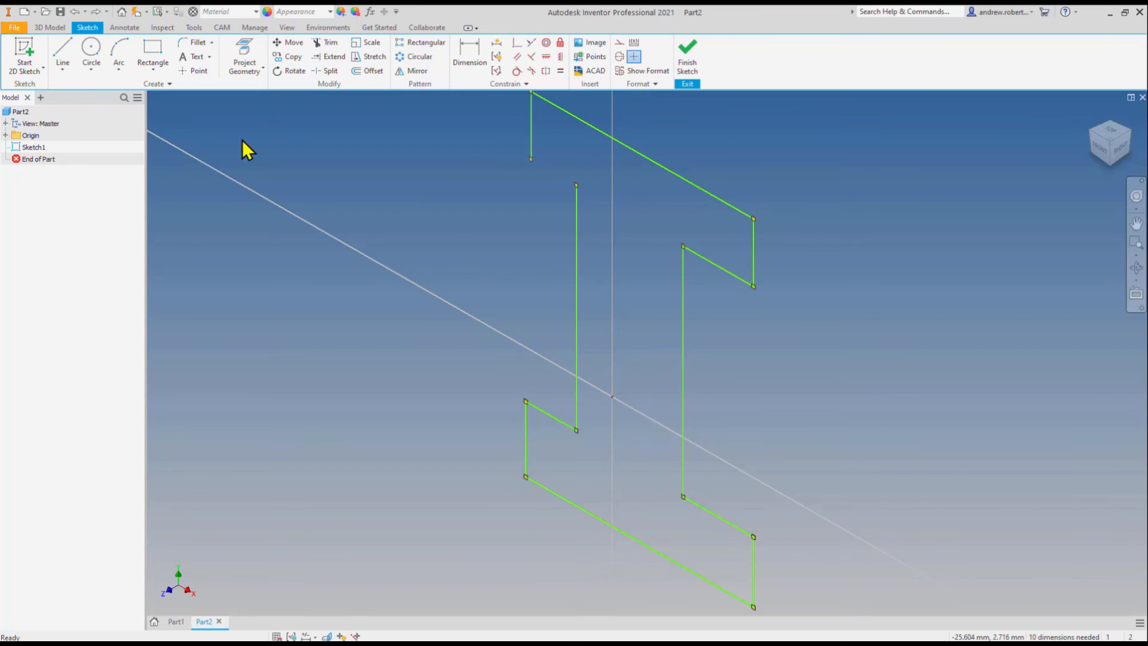
{"action": "left_click", "coordinate": [1100, 151]}
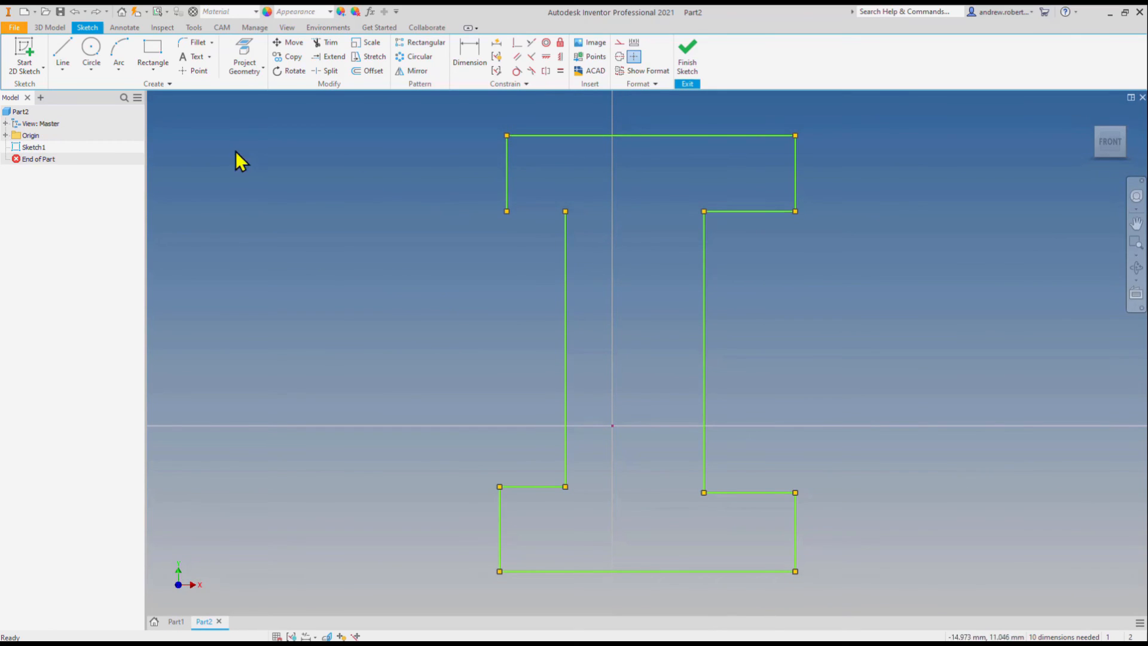
{"action": "left_click", "coordinate": [61, 54]}
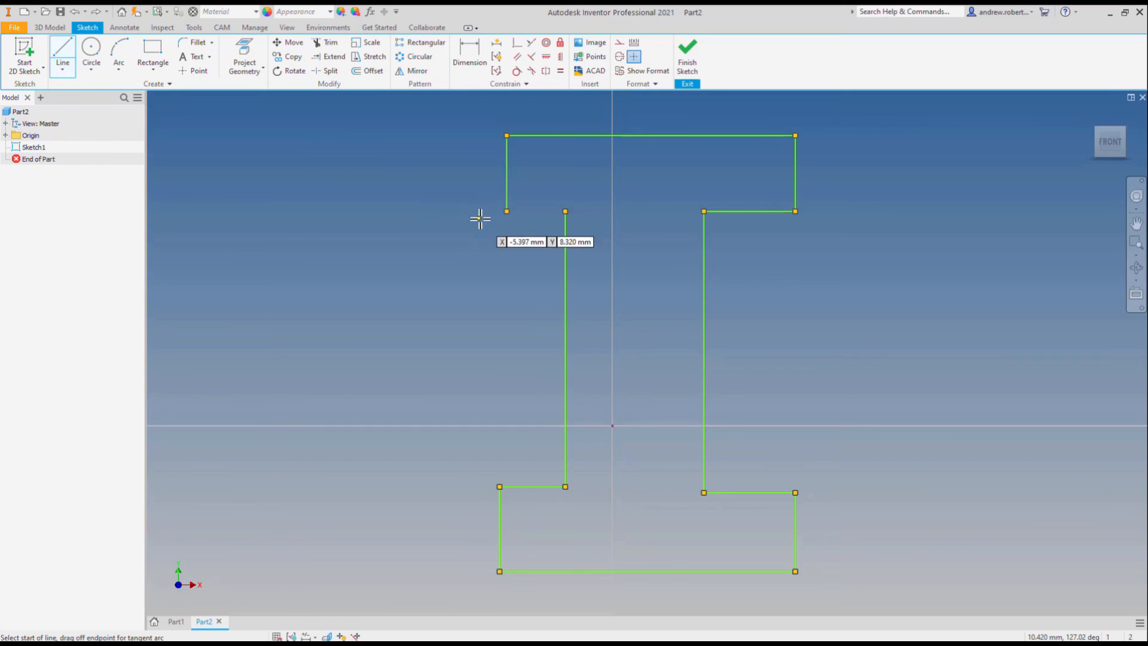
{"action": "left_click", "coordinate": [507, 211]}
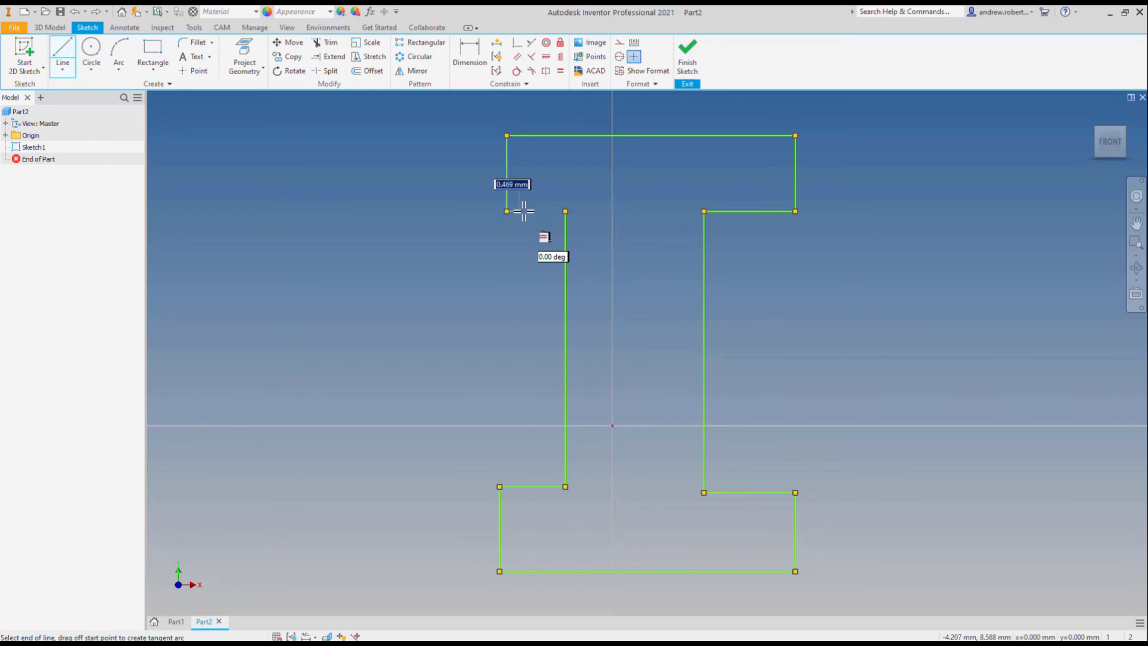
{"action": "left_click", "coordinate": [565, 211]}
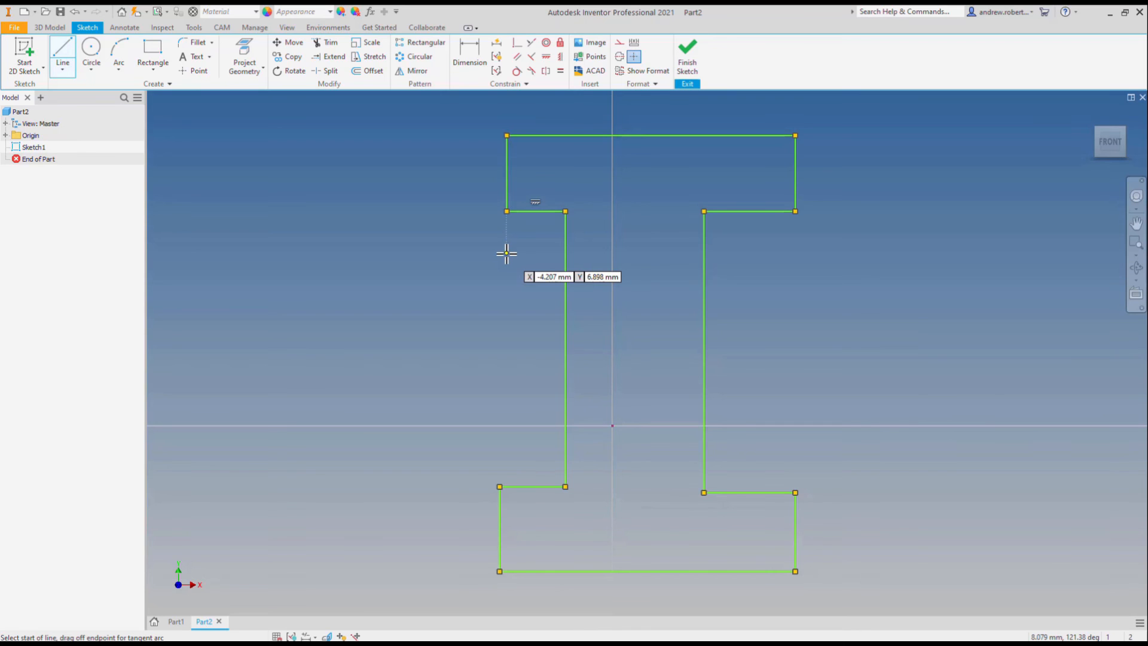
Finish the sketch and extrude the closed I profile 3 mm
{"action": "left_click", "coordinate": [688, 50]}
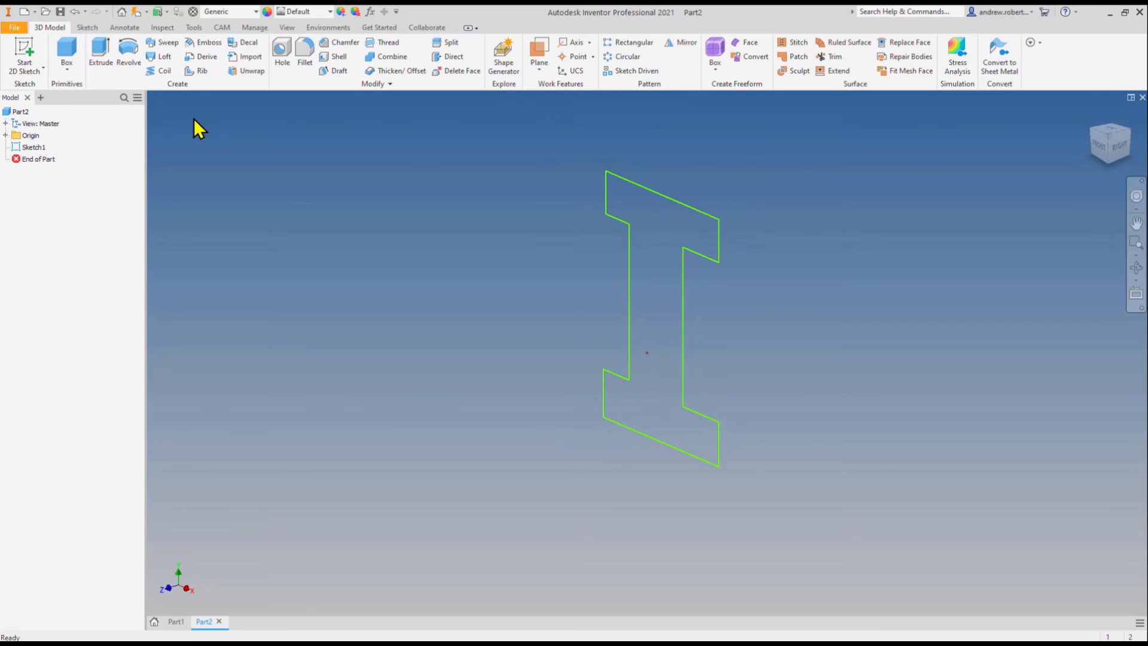
{"action": "left_click", "coordinate": [99, 57]}
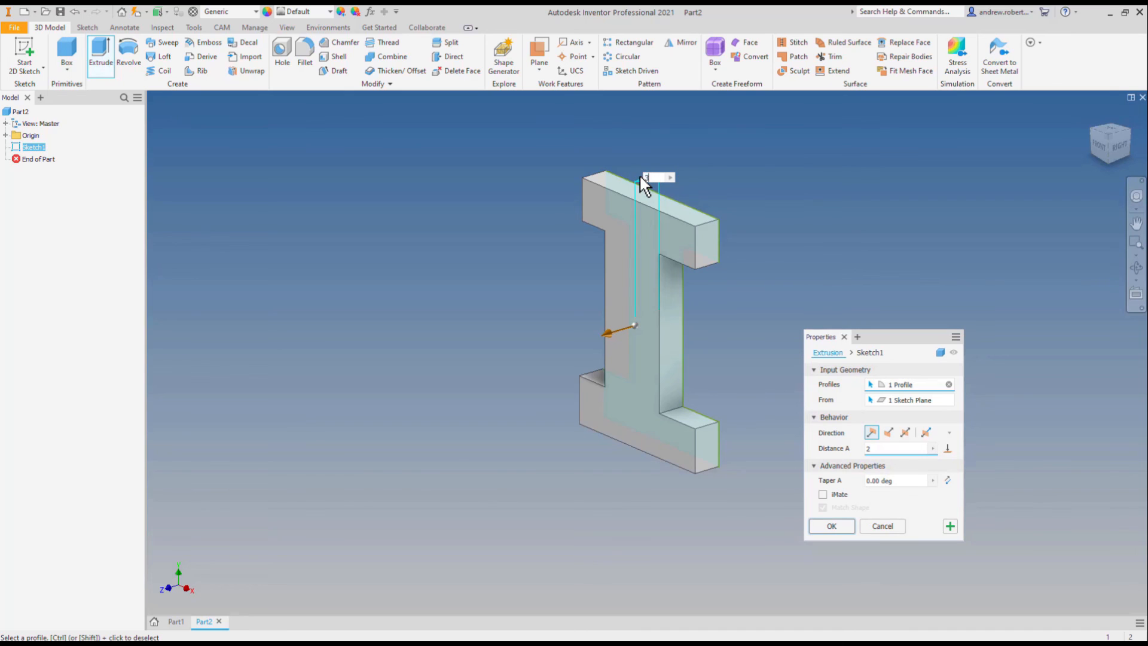
{"action": "left_click", "coordinate": [830, 525]}
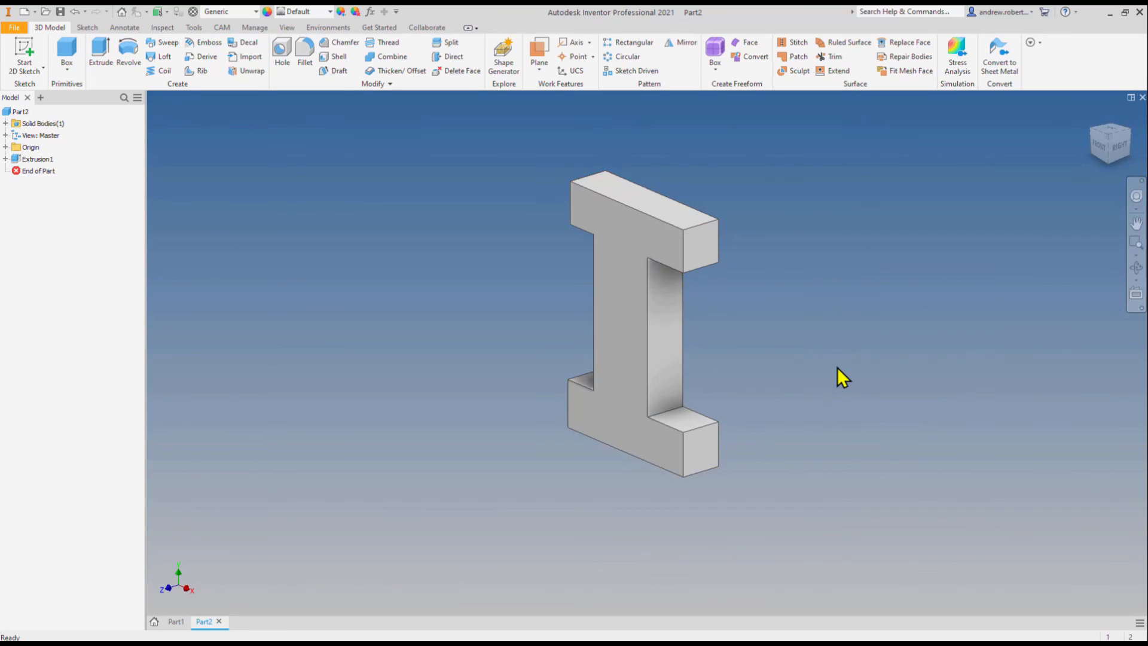
Zoom out and in on the extruded I solid and orbit it freely to examine its front, side and back faces
{"action": "scroll", "coordinate": [837, 367], "scroll_direction": "up", "scroll_amount": 4}
{"action": "scroll", "coordinate": [839, 367], "scroll_direction": "down", "scroll_amount": 7}
{"action": "scroll", "coordinate": [840, 367], "scroll_direction": "up", "scroll_amount": 4}
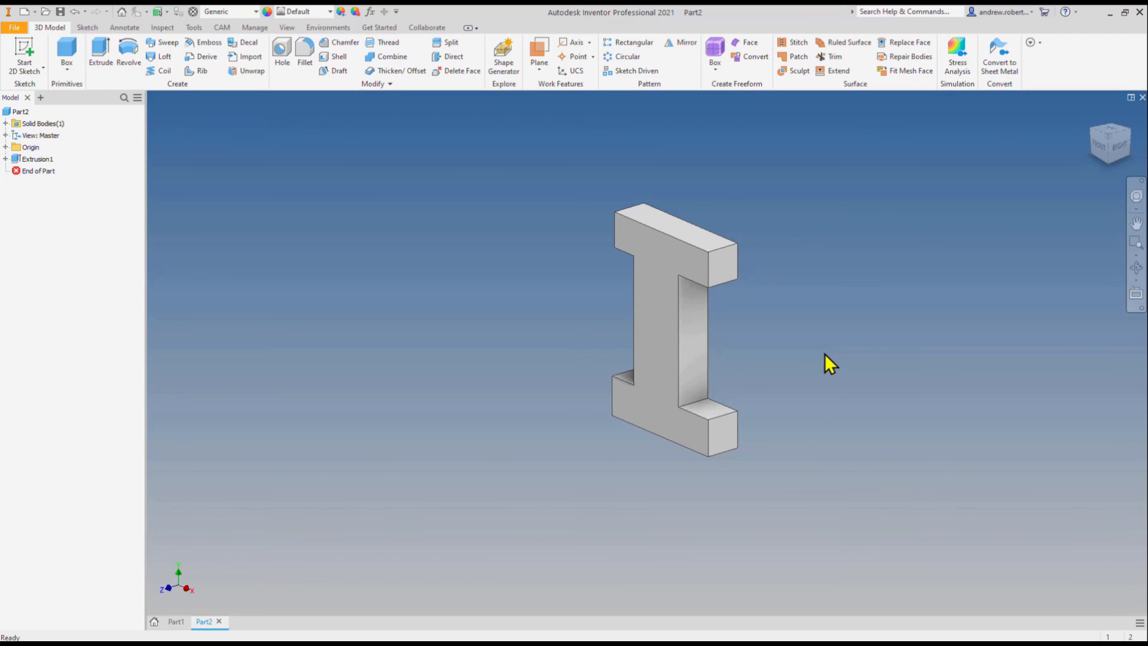
{"action": "key", "text": "F4"}
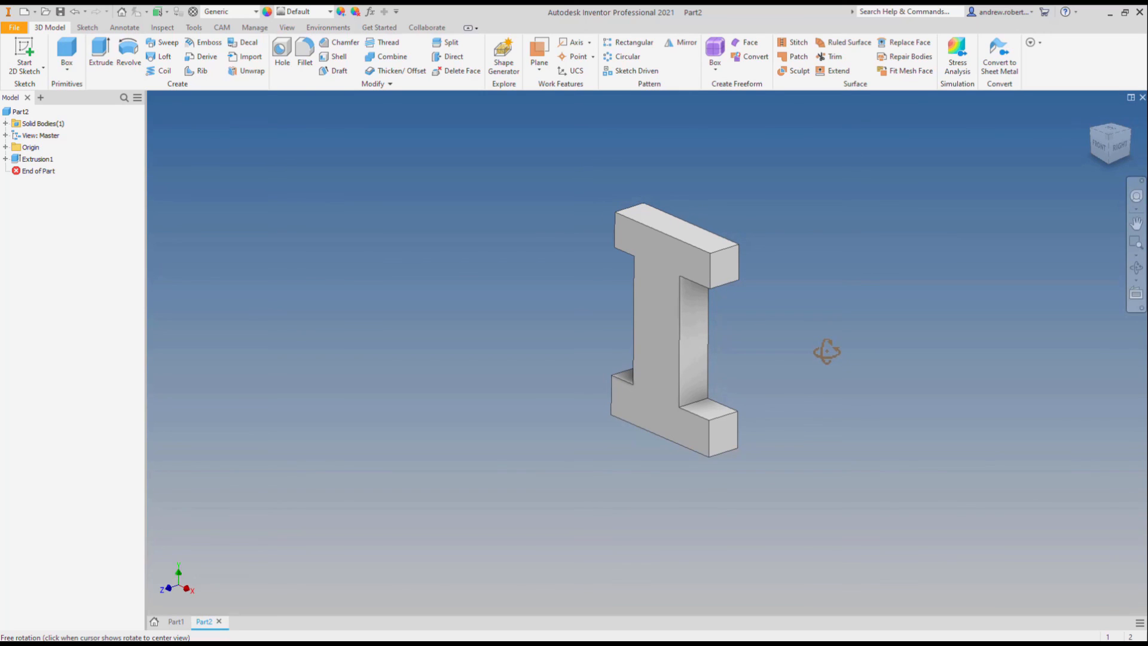
{"action": "left_click_drag", "start_coordinate": [827, 352], "coordinate": [594, 385]}
{"action": "key", "text": "Escape"}
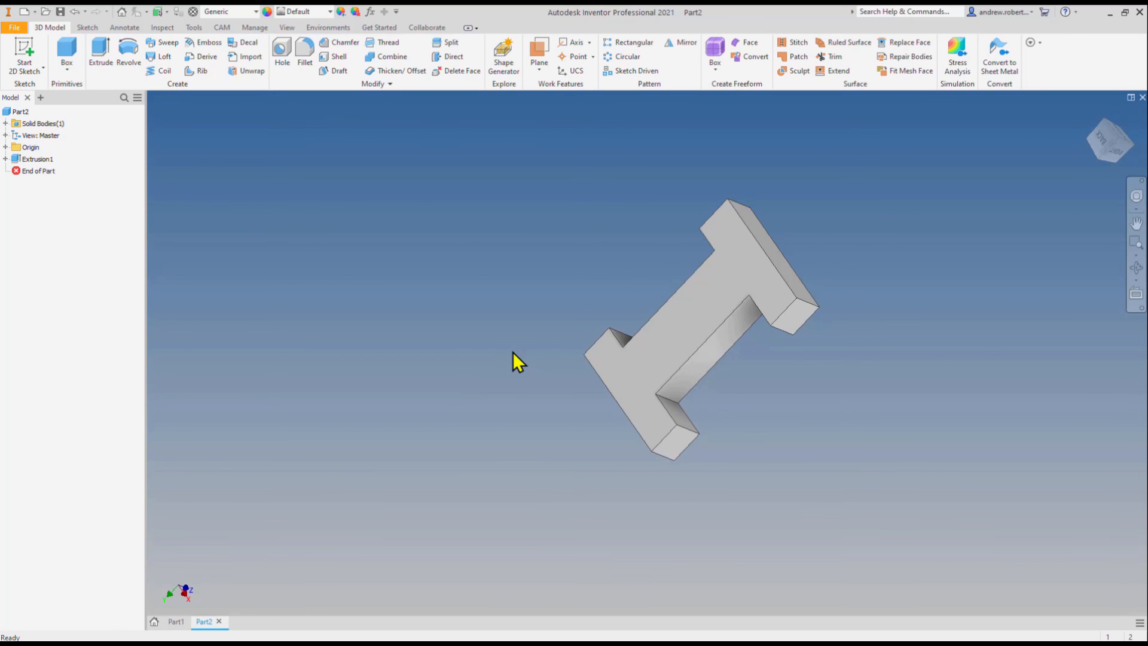
{"action": "key", "text": "F4"}
{"action": "left_click_drag", "start_coordinate": [510, 346], "coordinate": [607, 364]}
{"action": "key", "text": "Escape"}
Zoom closer to and away from the back of the I solid, and pan it within the view
{"action": "scroll", "coordinate": [596, 354], "scroll_direction": "up", "scroll_amount": 2}
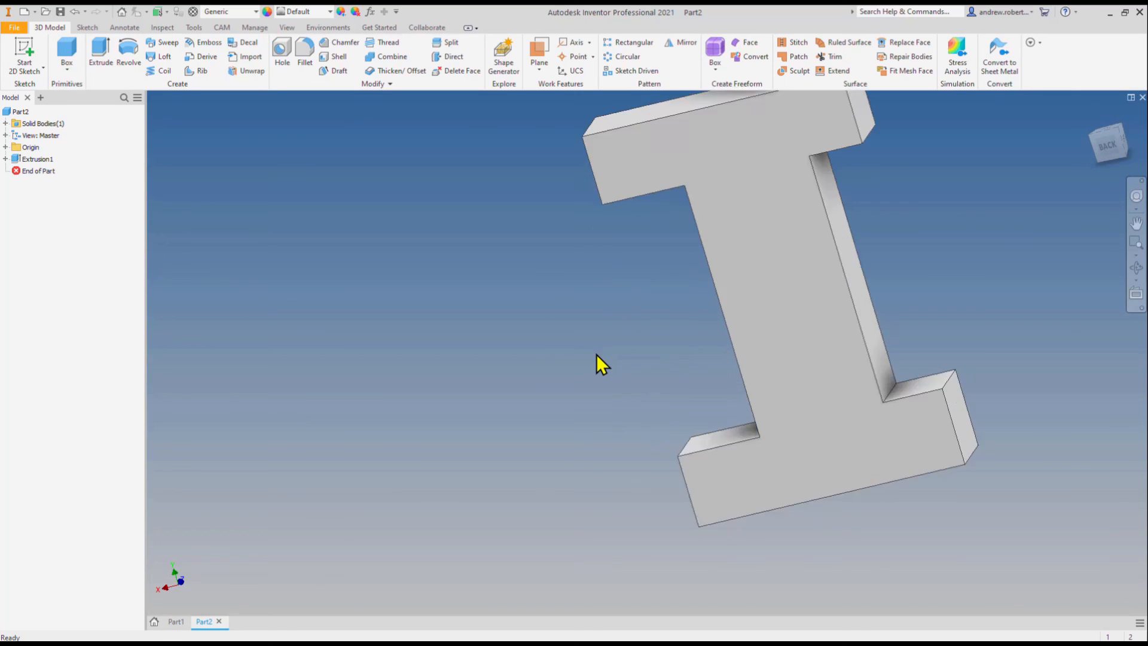
{"action": "scroll", "coordinate": [596, 354], "scroll_direction": "down", "scroll_amount": 2}
{"action": "scroll", "coordinate": [596, 350], "scroll_direction": "up", "scroll_amount": 4}
{"action": "scroll", "coordinate": [600, 347], "scroll_direction": "down", "scroll_amount": 3}
{"action": "scroll", "coordinate": [601, 347], "scroll_direction": "down", "scroll_amount": 4}
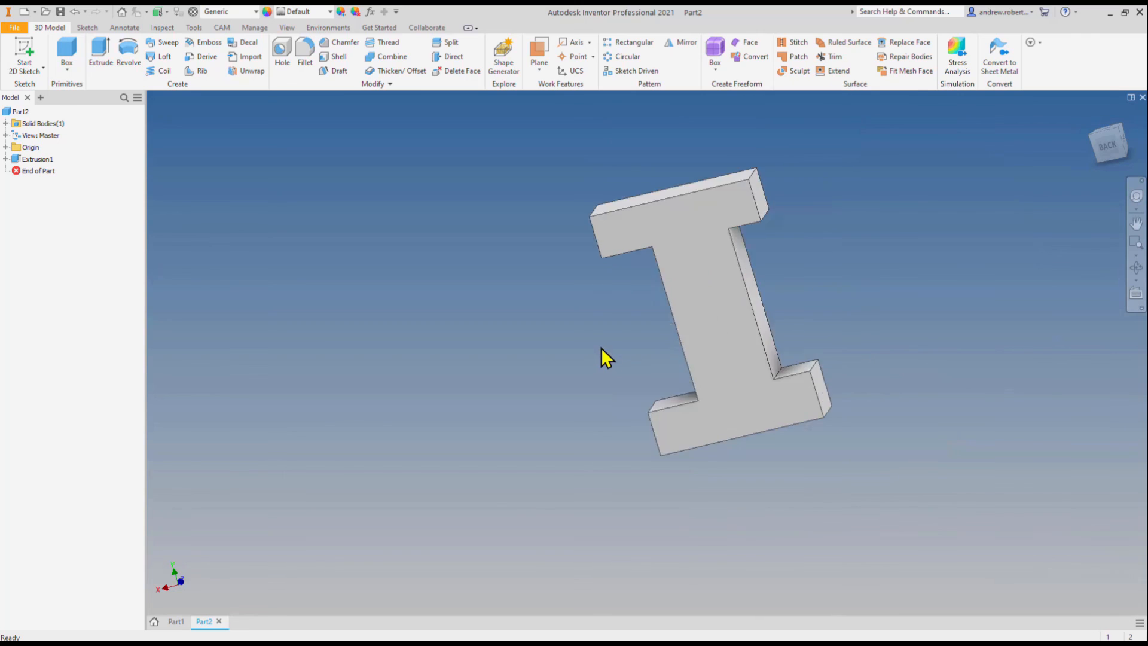
{"action": "scroll", "coordinate": [604, 348], "scroll_direction": "up", "scroll_amount": 4}
{"action": "scroll", "coordinate": [606, 344], "scroll_direction": "down", "scroll_amount": 2}
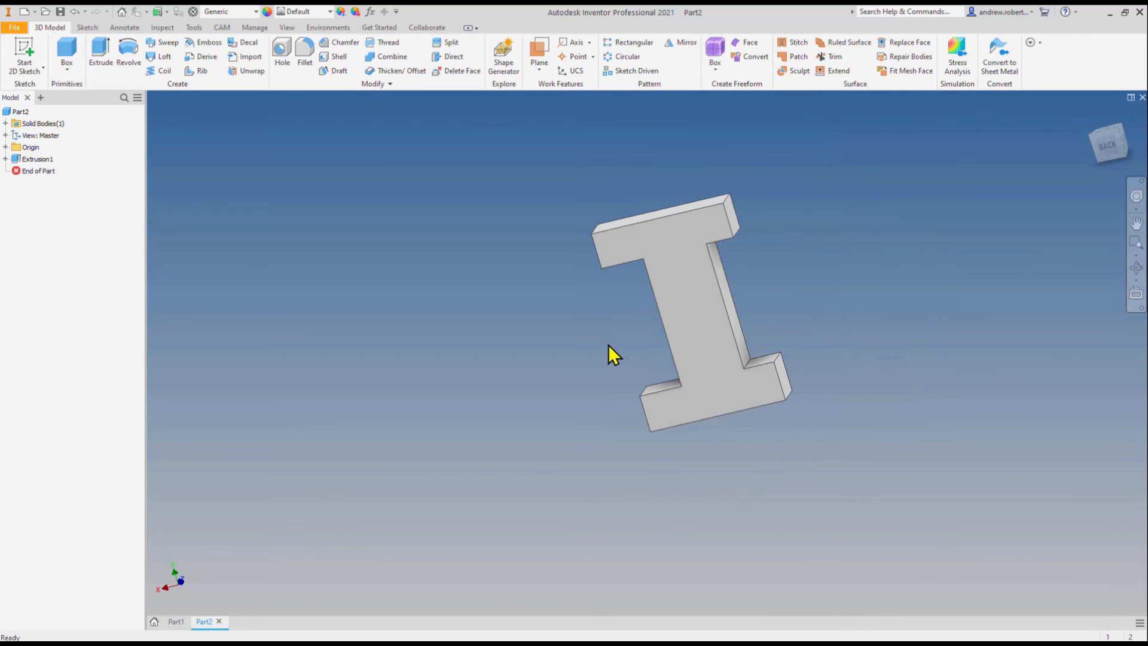
{"action": "mouse_move", "coordinate": [608, 344]}
{"action": "middle_mouse_down"}
{"action": "mouse_move", "coordinate": [622, 299]}
{"action": "mouse_move", "coordinate": [578, 295]}
{"action": "mouse_move", "coordinate": [400, 389]}
{"action": "mouse_move", "coordinate": [721, 440]}
{"action": "mouse_move", "coordinate": [402, 333]}
{"action": "mouse_move", "coordinate": [697, 418]}
{"action": "mouse_move", "coordinate": [466, 331]}
{"action": "mouse_move", "coordinate": [689, 376]}
{"action": "mouse_move", "coordinate": [470, 392]}
{"action": "mouse_move", "coordinate": [661, 328]}
{"action": "mouse_move", "coordinate": [510, 389]}
{"action": "mouse_move", "coordinate": [640, 323]}
{"action": "mouse_move", "coordinate": [619, 348]}
{"action": "mouse_move", "coordinate": [592, 335]}
{"action": "middle_mouse_up"}
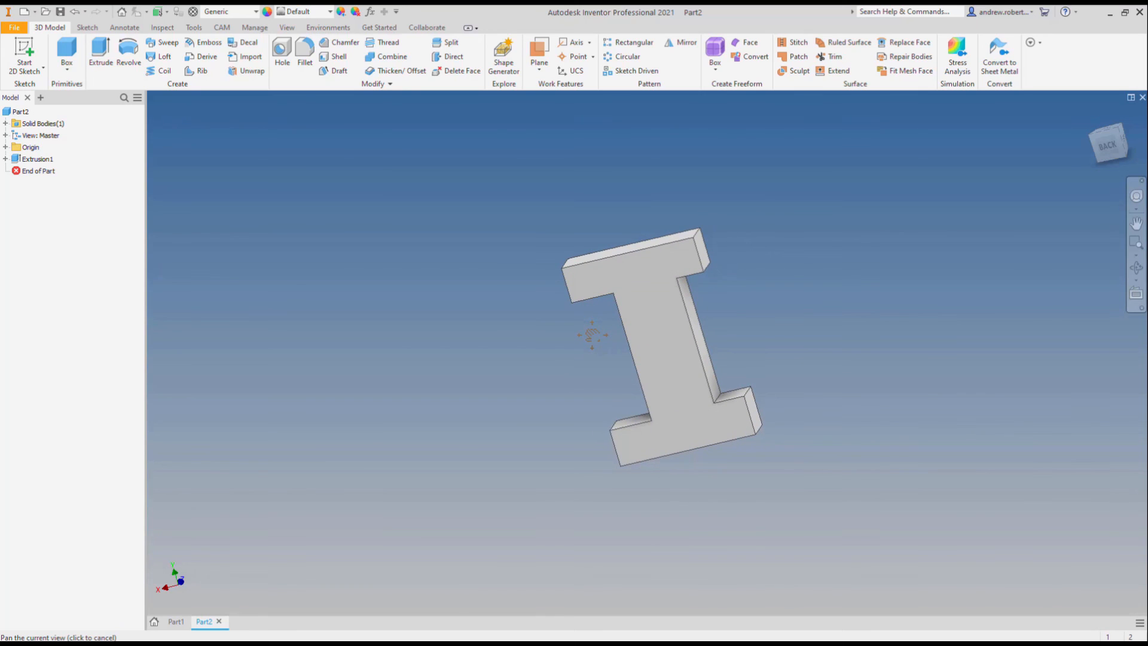
Examine the I solid squarely from the back, right, front and left standard views in turn
{"action": "left_click", "coordinate": [1110, 145]}
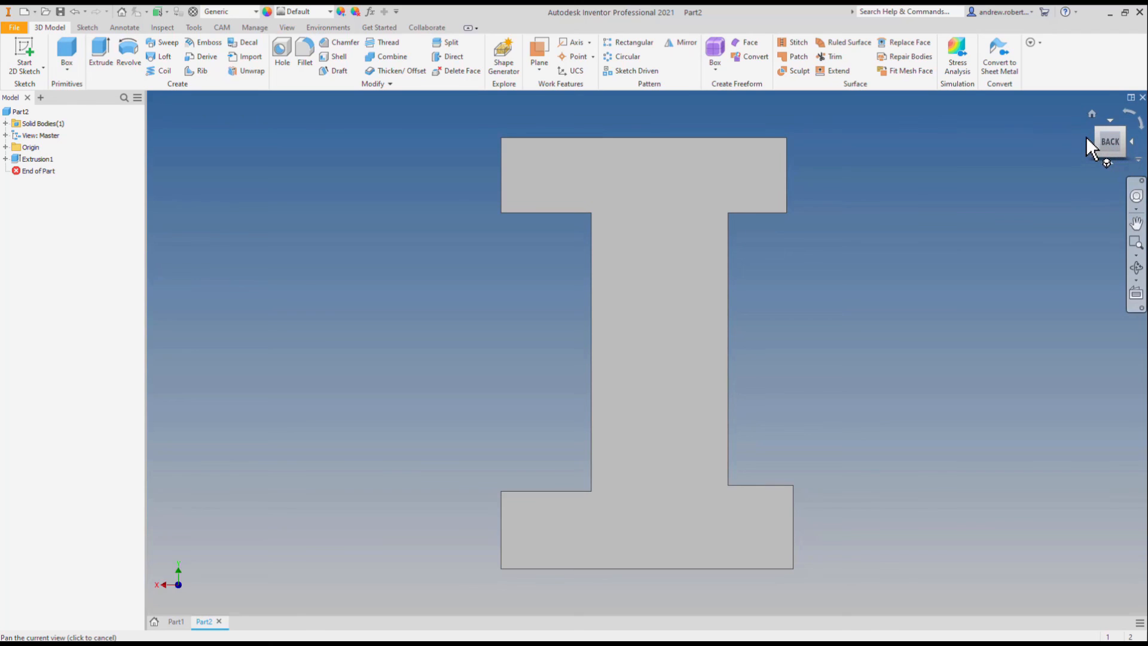
{"action": "left_click", "coordinate": [1088, 141]}
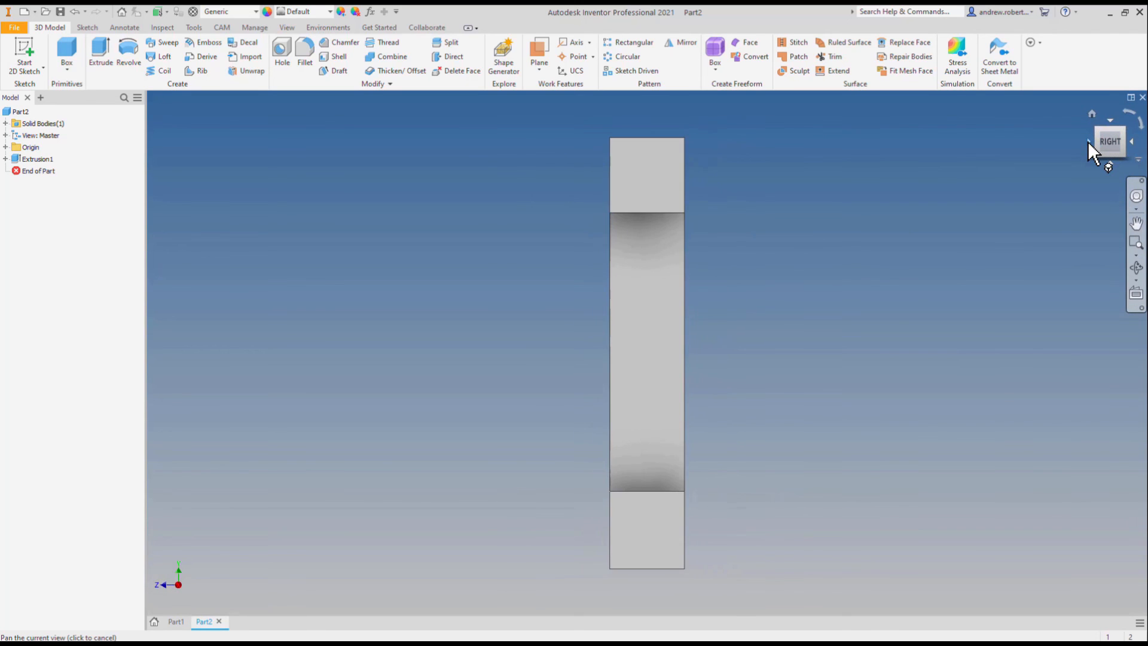
{"action": "left_click", "coordinate": [1088, 141]}
{"action": "left_click", "coordinate": [1088, 139]}
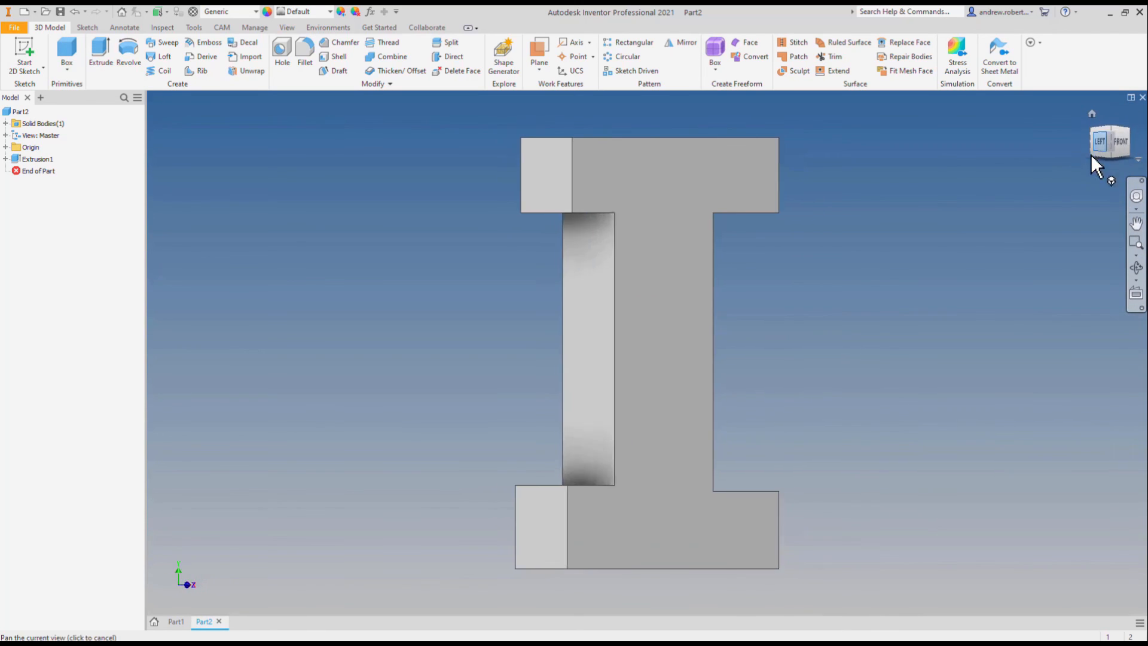
Examine the I solid from the bottom, roll that view in 90-degree turns, and return to the home view by way of the left side
{"action": "left_click", "coordinate": [1109, 162]}
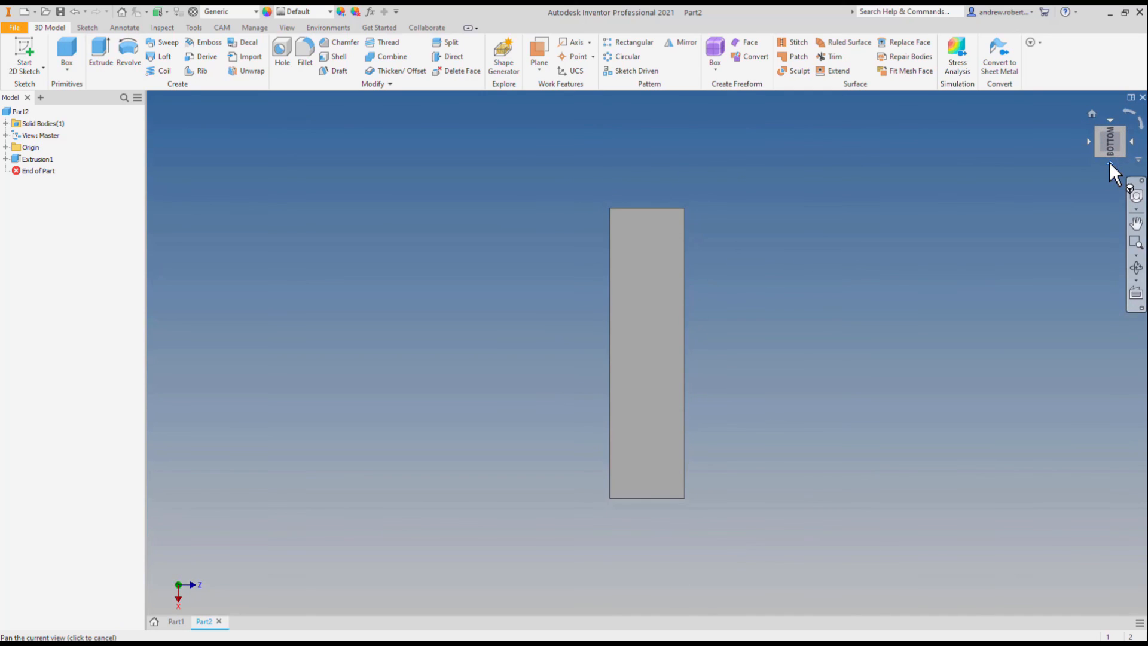
{"action": "left_click", "coordinate": [1140, 125]}
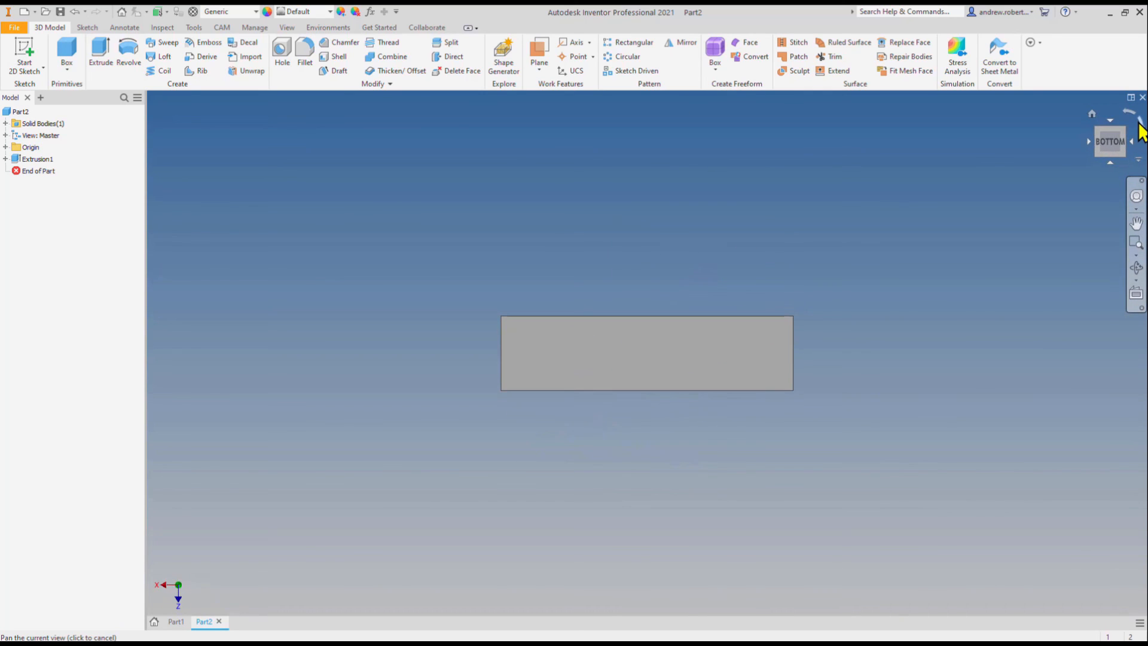
{"action": "left_click", "coordinate": [1140, 128]}
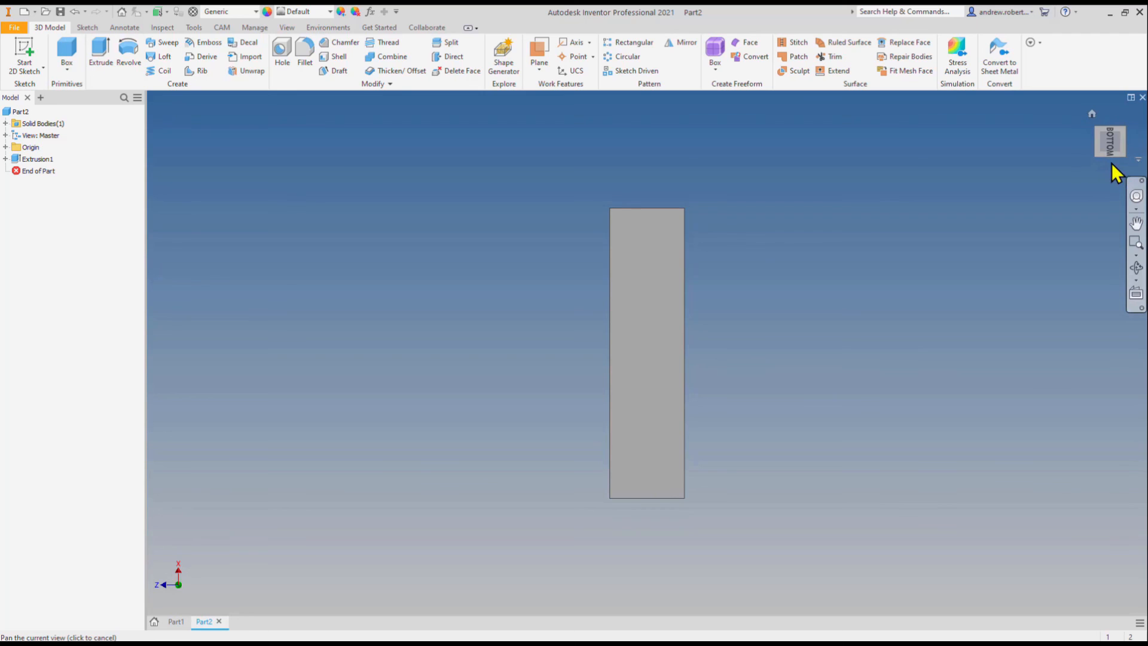
{"action": "left_click", "coordinate": [1108, 161]}
{"action": "left_click", "coordinate": [1092, 113]}
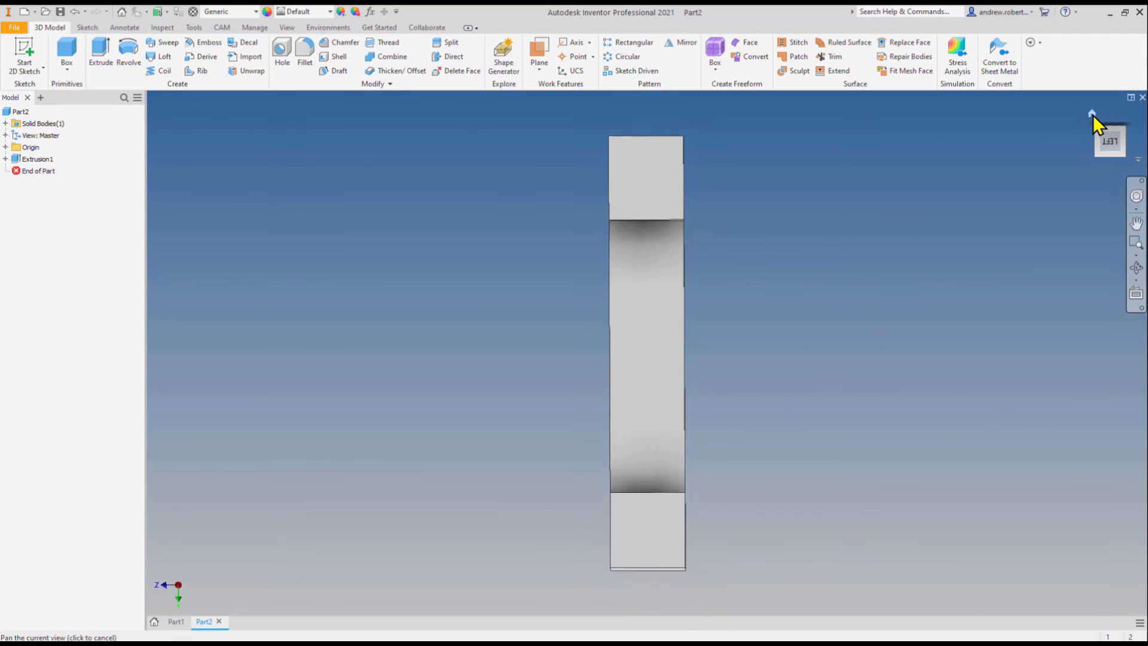